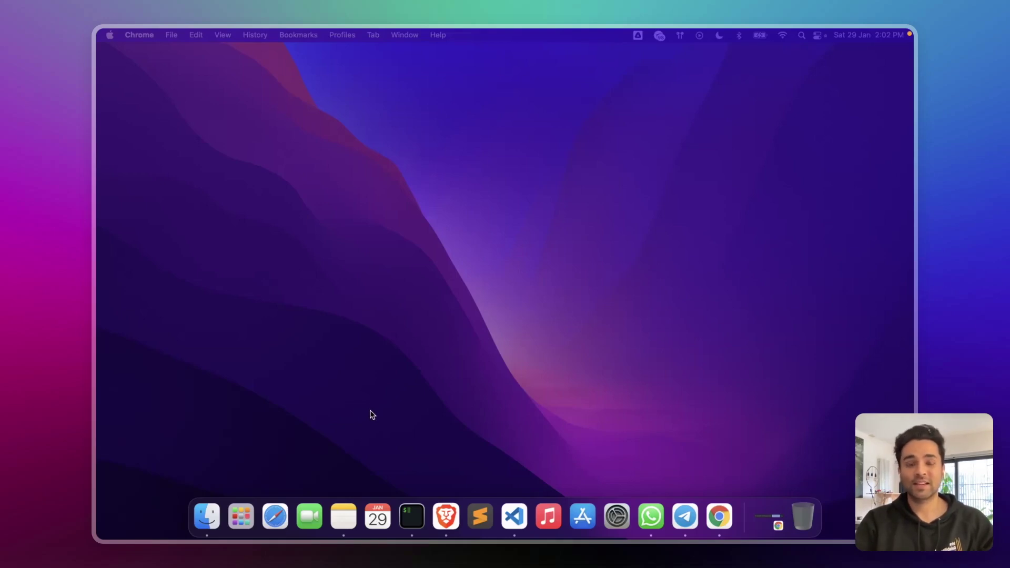
- Switch from the desktop to the Space with the browser showing ethereum.org
{"action": "left_click", "coordinate": [377, 413]}
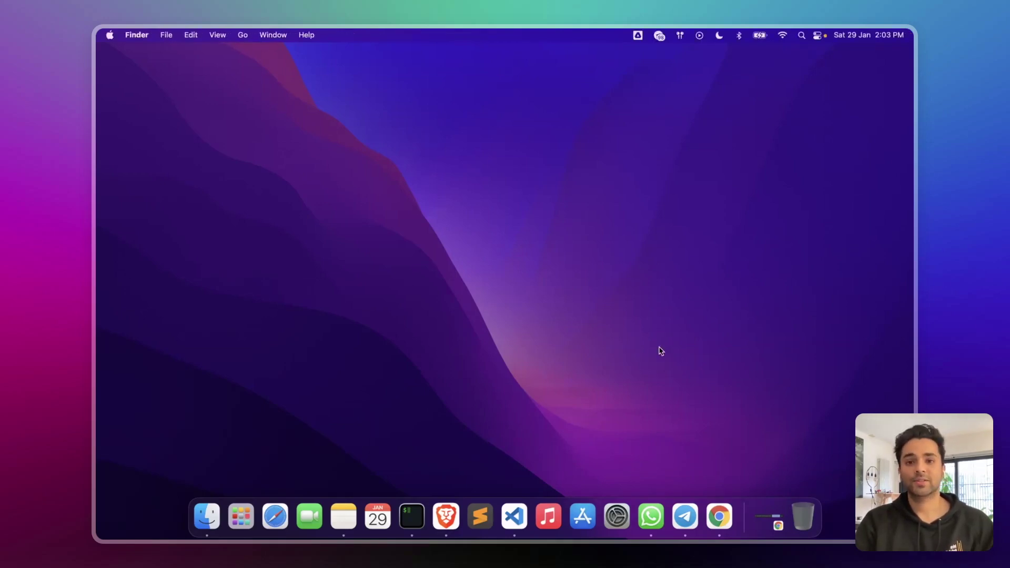
{"action": "key", "text": "ctrl+Right"}
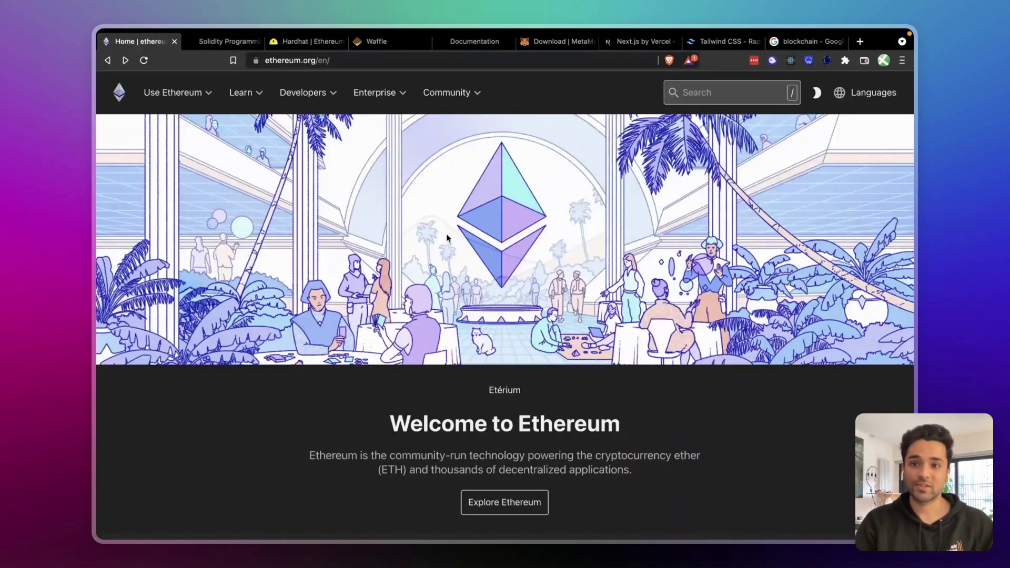
- Open docs.soliditylang.org from the Solidity site's docs link, then go to the Hardhat tab
{"action": "left_click", "coordinate": [220, 44]}
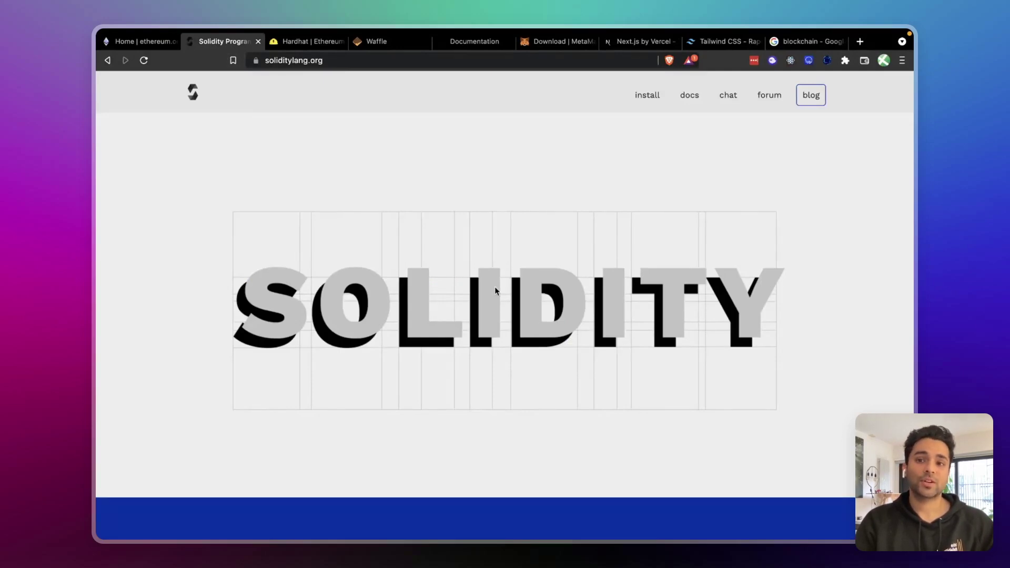
{"action": "scroll", "coordinate": [495, 295], "scroll_direction": "down", "scroll_amount": 5}
{"action": "scroll", "coordinate": [496, 297], "scroll_direction": "up", "scroll_amount": 5}
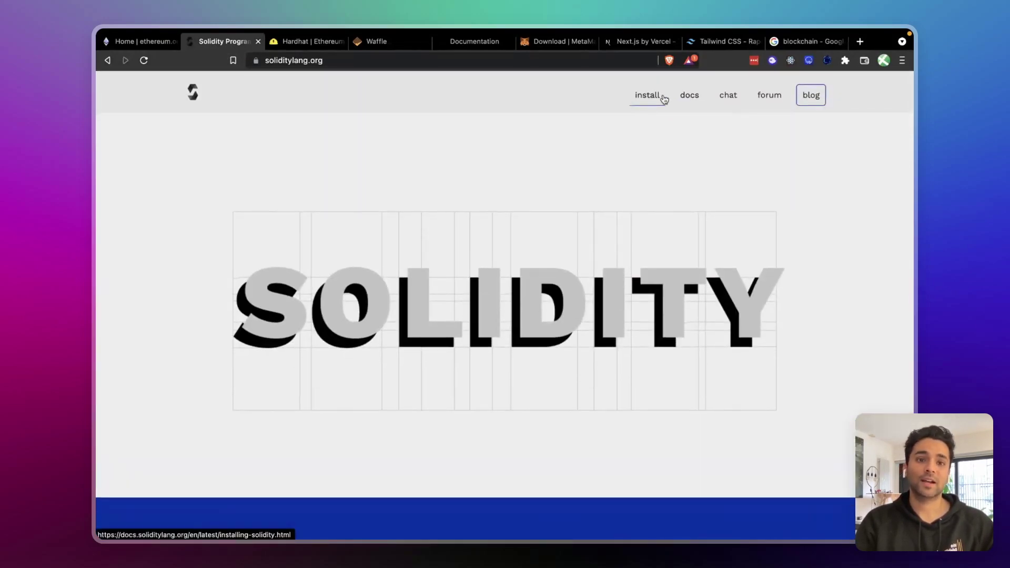
{"action": "left_click", "coordinate": [688, 96]}
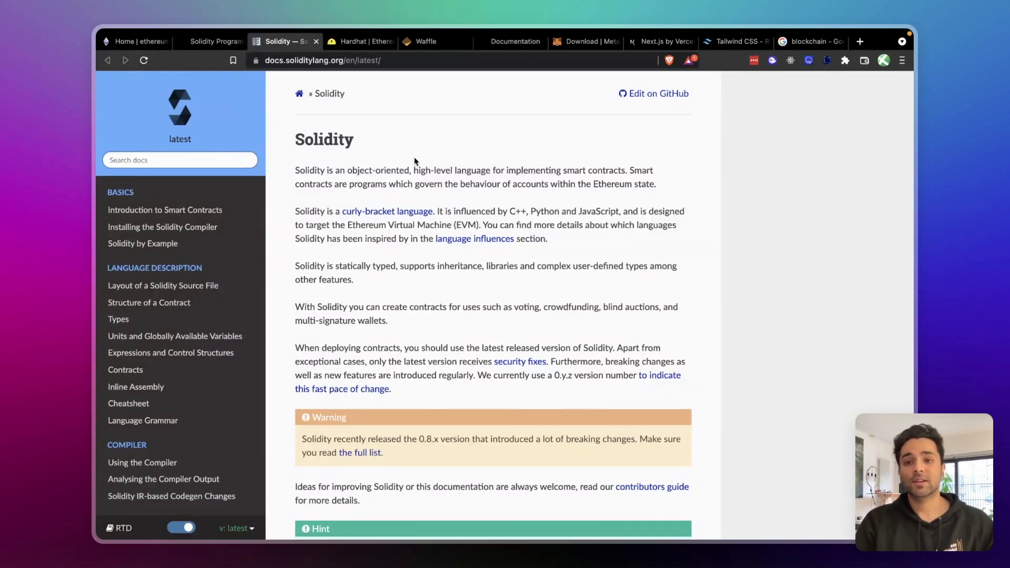
{"action": "left_click", "coordinate": [358, 45]}
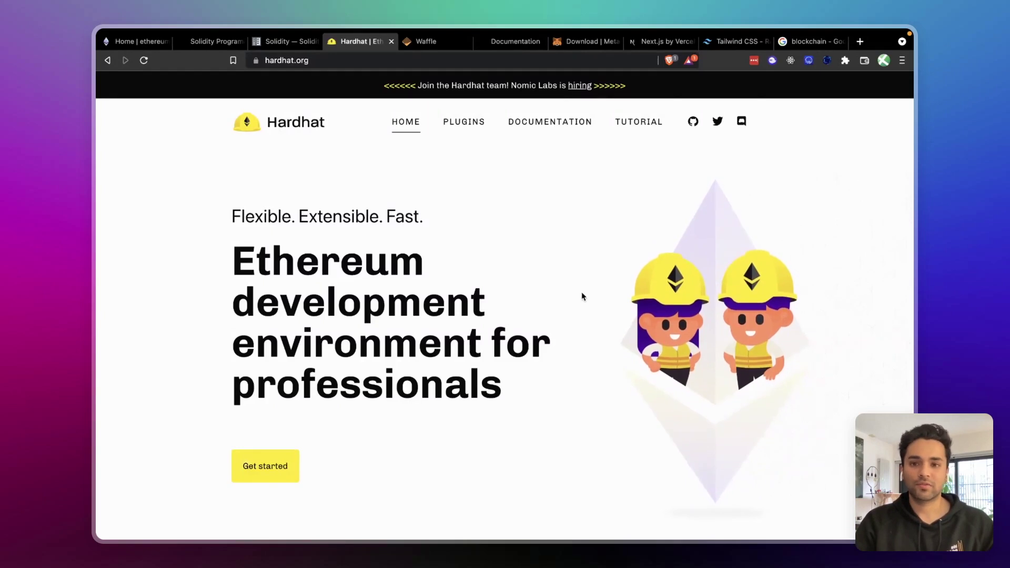
- Scroll through the Hardhat homepage, then view the Waffle site at getwaffle.io
{"action": "scroll", "coordinate": [440, 368], "scroll_direction": "down", "scroll_amount": 4}
{"action": "scroll", "coordinate": [441, 372], "scroll_direction": "down", "scroll_amount": 4}
{"action": "scroll", "coordinate": [442, 372], "scroll_direction": "up", "scroll_amount": 8}
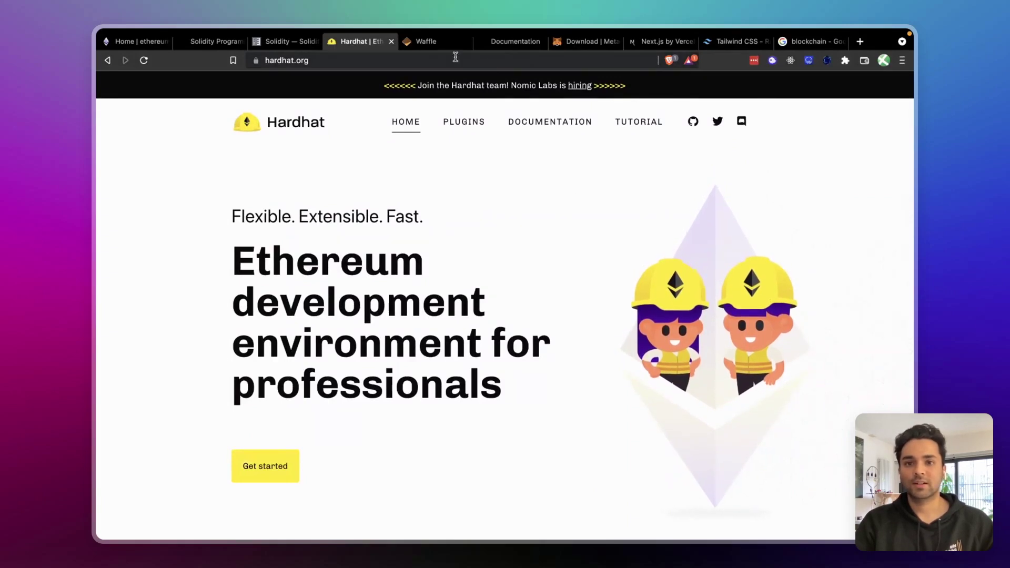
{"action": "left_click", "coordinate": [428, 44]}
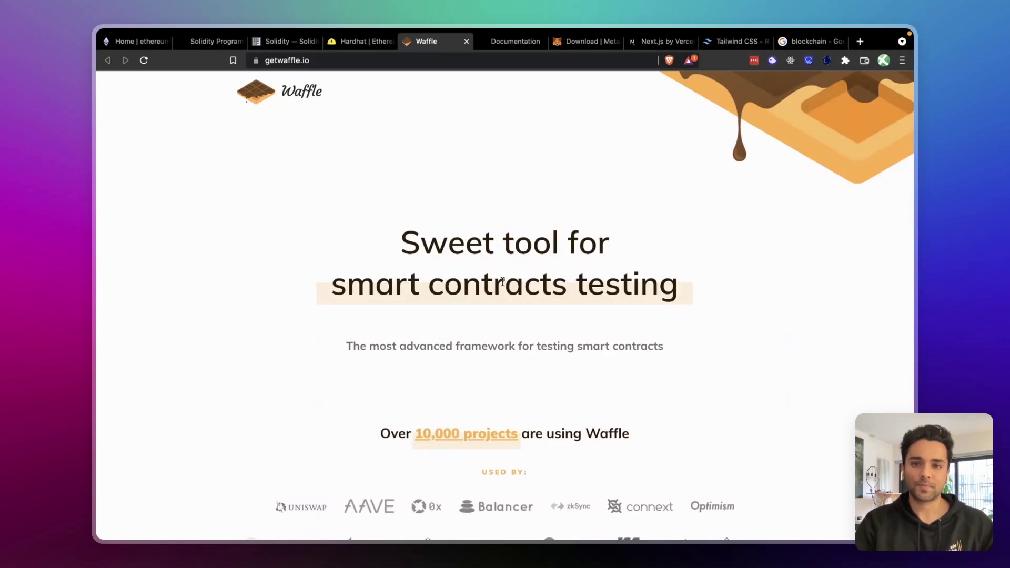
{"action": "scroll", "coordinate": [576, 304], "scroll_direction": "down", "scroll_amount": 2}
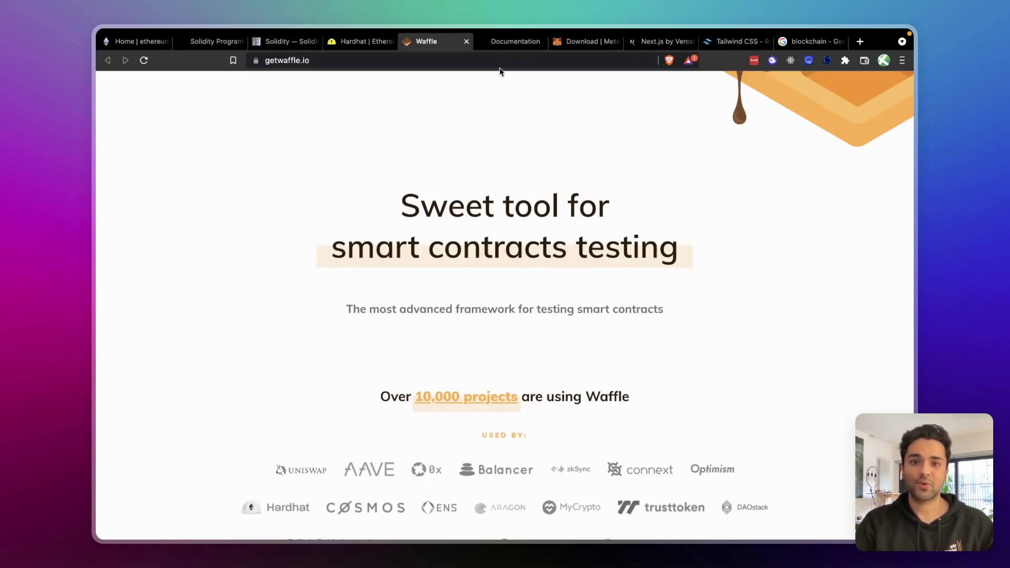
- View the ethers.js v5.4 documentation tab, then move to the MetaMask download tab
{"action": "left_click", "coordinate": [510, 41]}
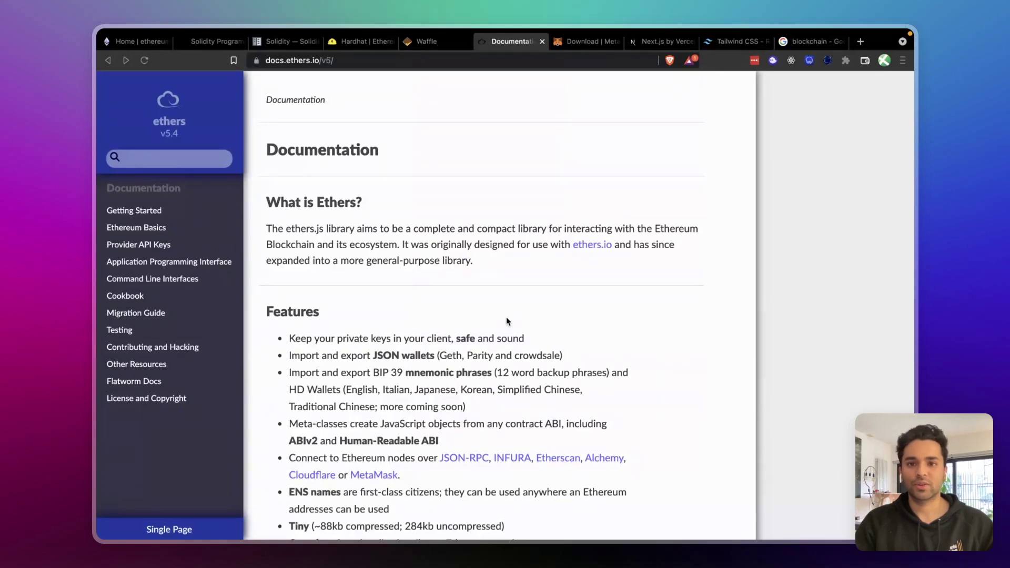
{"action": "left_click", "coordinate": [579, 42]}
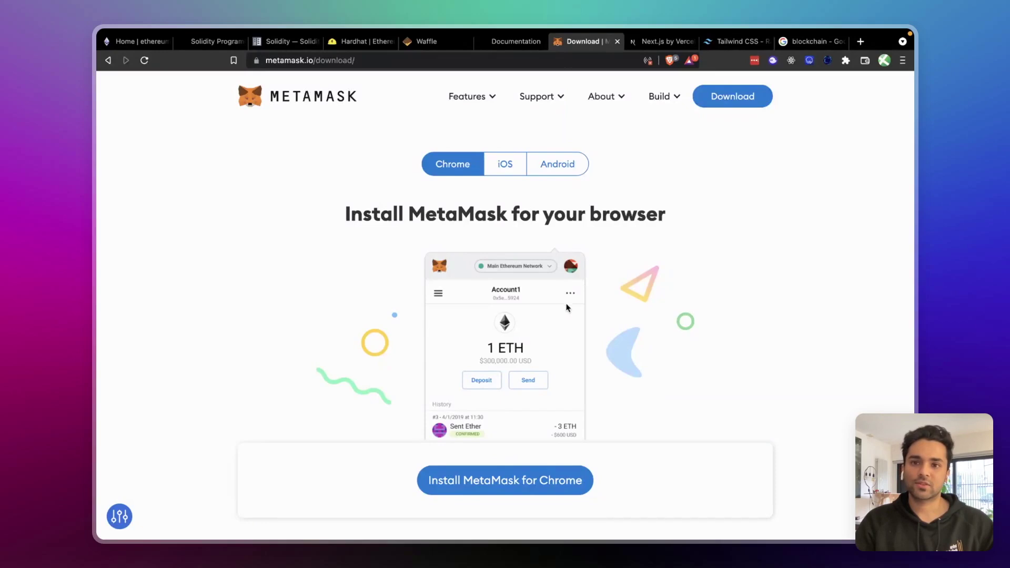
- Scroll metamask.io/download to the Install MetaMask for Chrome and Supported Browsers sections
{"action": "scroll", "coordinate": [568, 305], "scroll_direction": "down", "scroll_amount": 2}
{"action": "scroll", "coordinate": [568, 308], "scroll_direction": "down", "scroll_amount": 2}
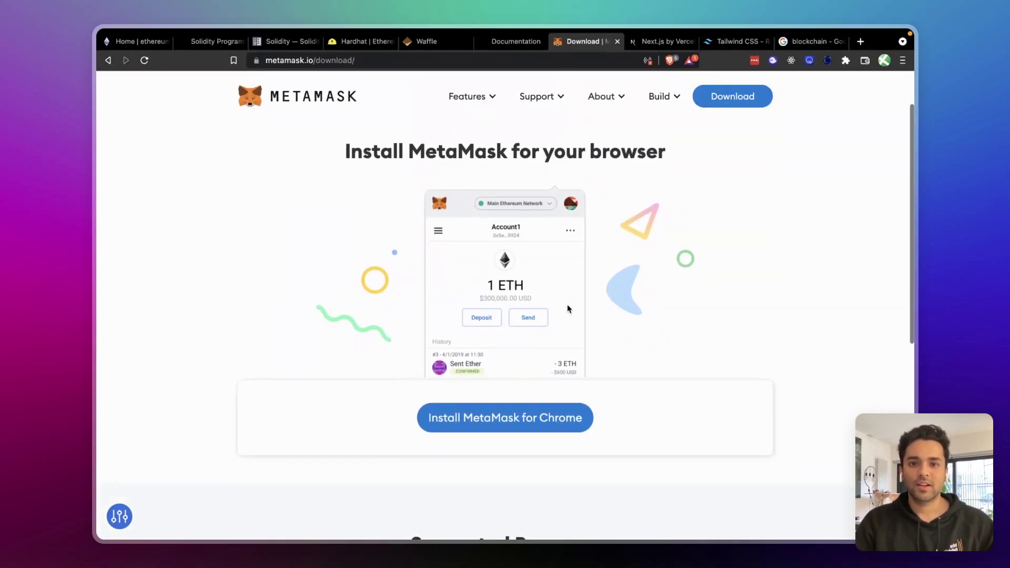
{"action": "scroll", "coordinate": [750, 398], "scroll_direction": "down", "scroll_amount": 2}
{"action": "scroll", "coordinate": [750, 399], "scroll_direction": "down", "scroll_amount": 2}
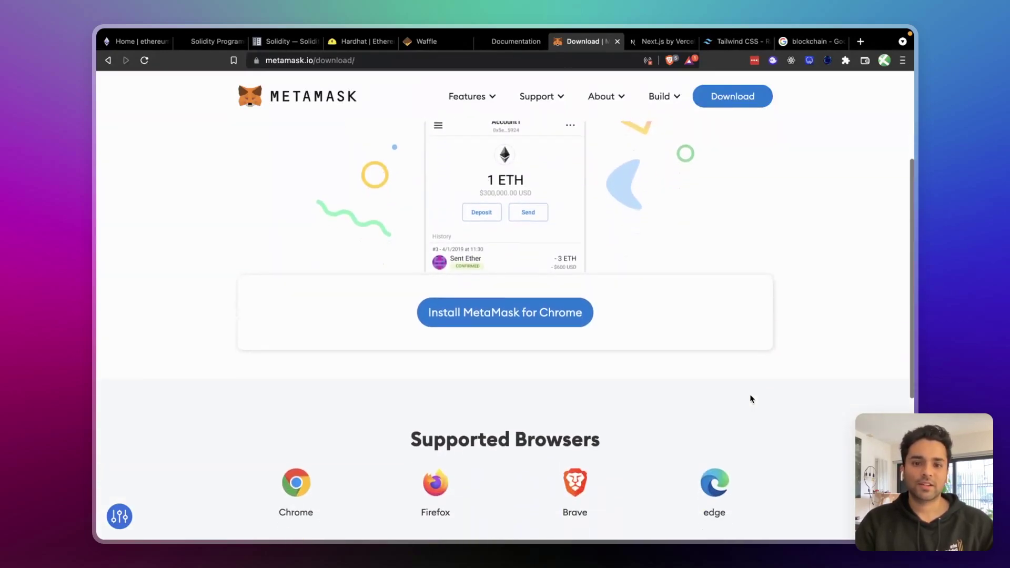
{"action": "scroll", "coordinate": [751, 398], "scroll_direction": "up", "scroll_amount": 5}
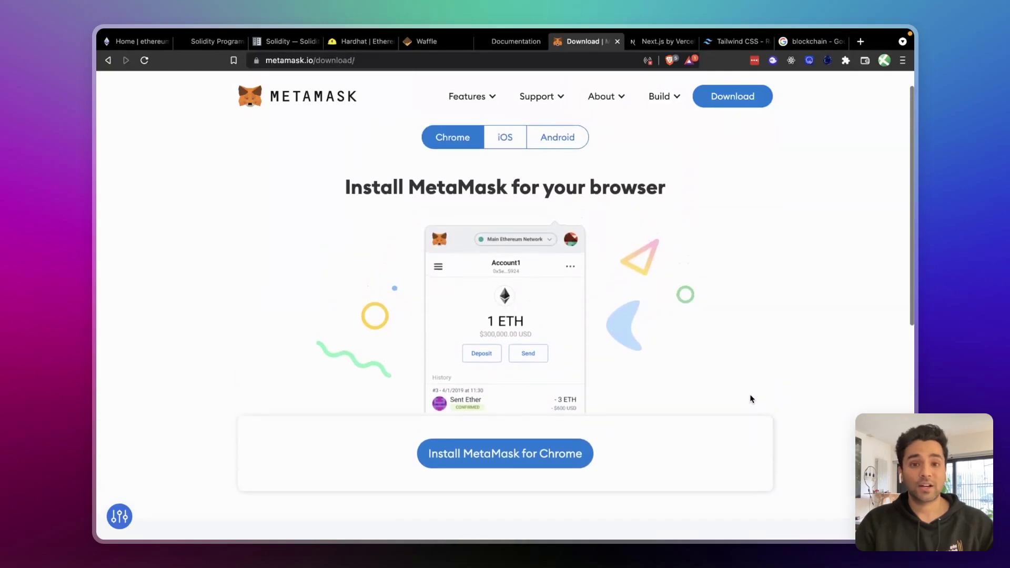
{"action": "scroll", "coordinate": [513, 420], "scroll_direction": "down", "scroll_amount": 1}
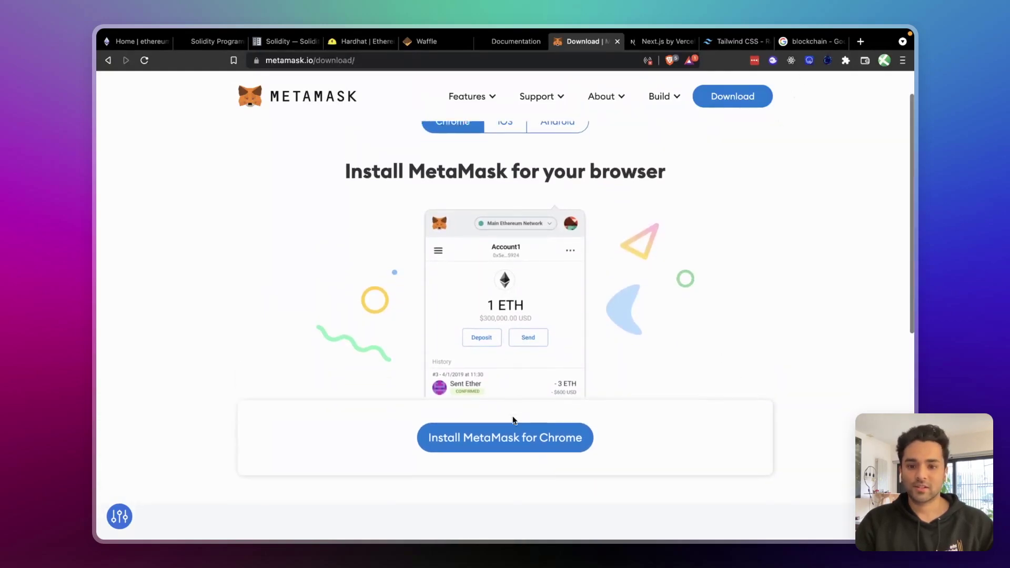
{"action": "scroll", "coordinate": [514, 420], "scroll_direction": "down", "scroll_amount": 2}
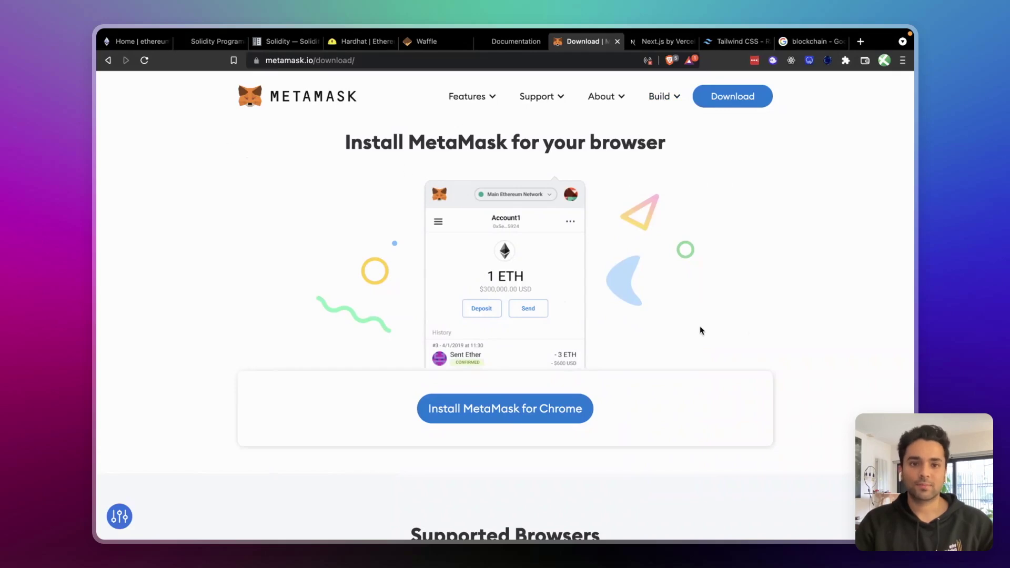
{"action": "left_click", "coordinate": [654, 41]}
- Scroll through the Next.js 'React Framework for Production' homepage, then go to the Tailwind CSS tab
{"action": "scroll", "coordinate": [500, 308], "scroll_direction": "down", "scroll_amount": 3}
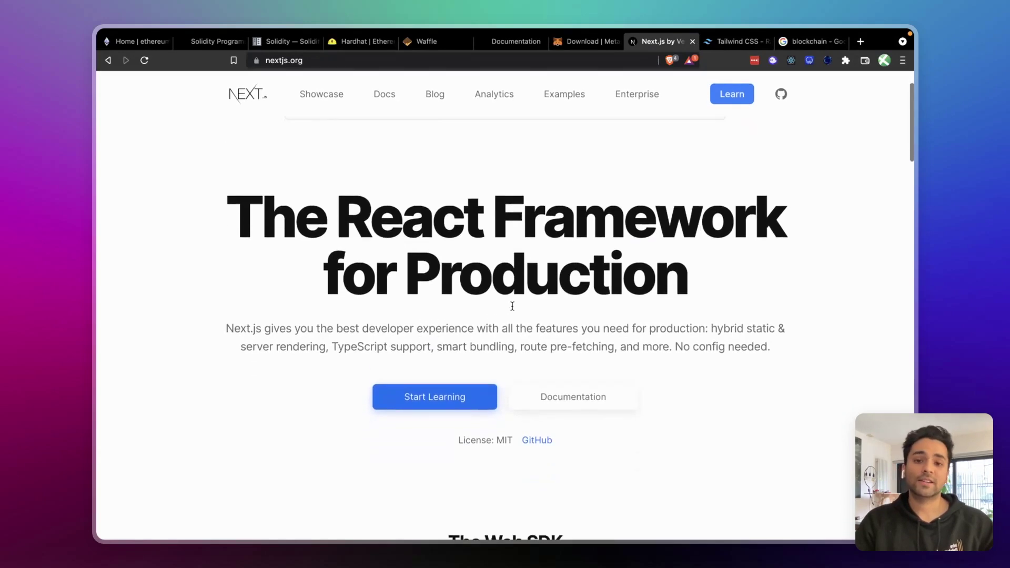
{"action": "scroll", "coordinate": [513, 309], "scroll_direction": "down", "scroll_amount": 5}
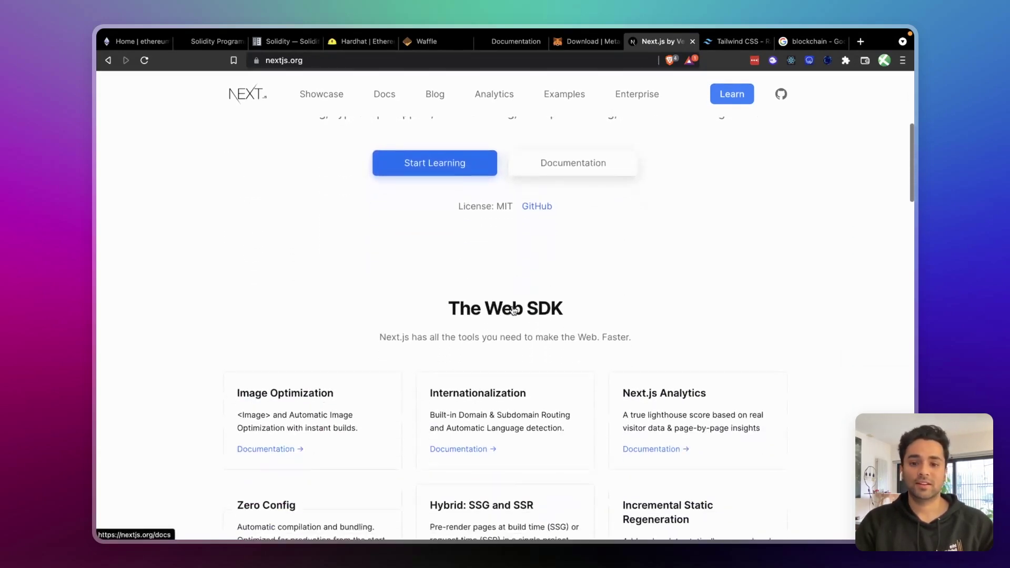
{"action": "scroll", "coordinate": [513, 309], "scroll_direction": "up", "scroll_amount": 8}
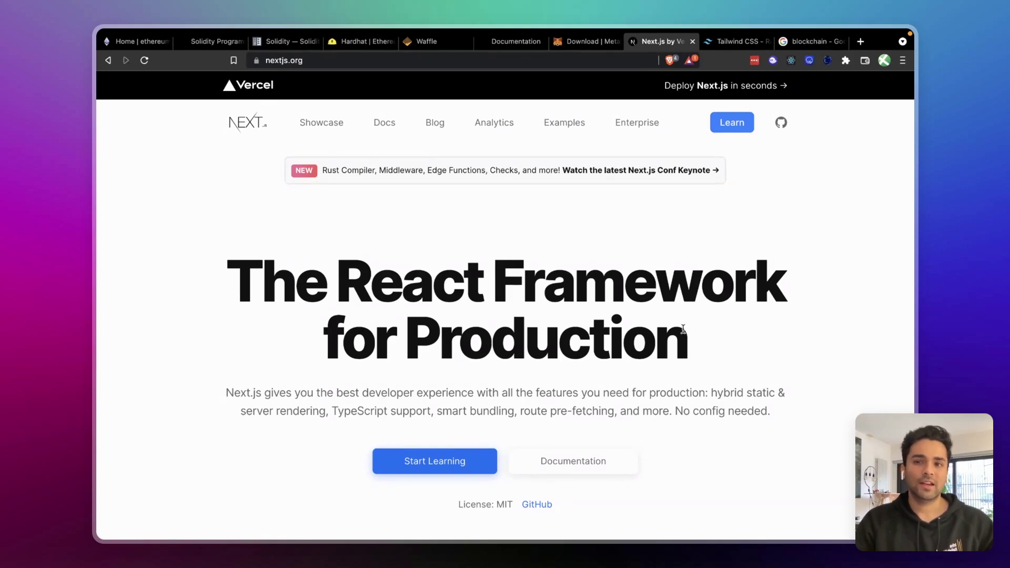
{"action": "scroll", "coordinate": [599, 320], "scroll_direction": "down", "scroll_amount": 2}
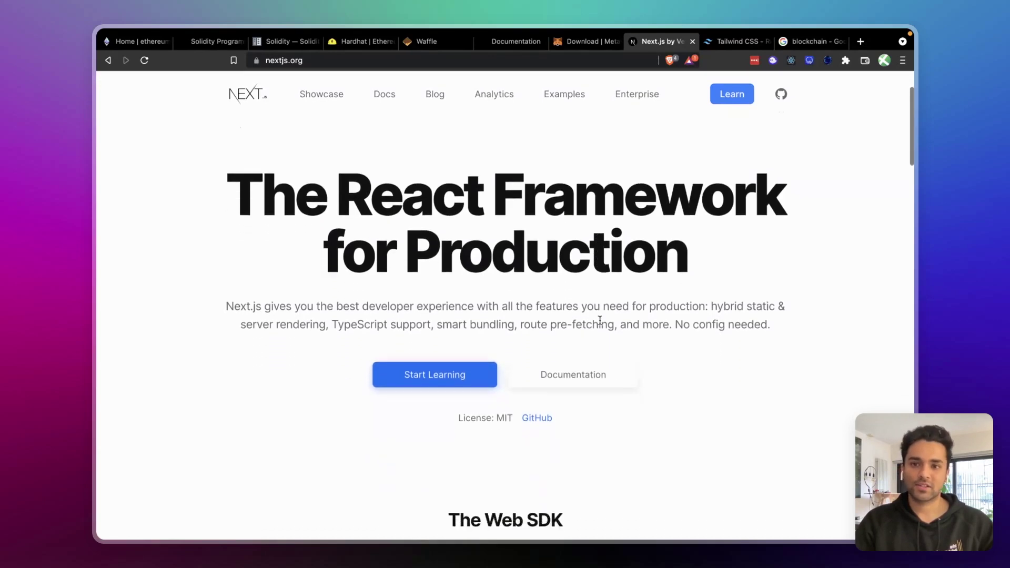
{"action": "scroll", "coordinate": [600, 319], "scroll_direction": "down", "scroll_amount": 2}
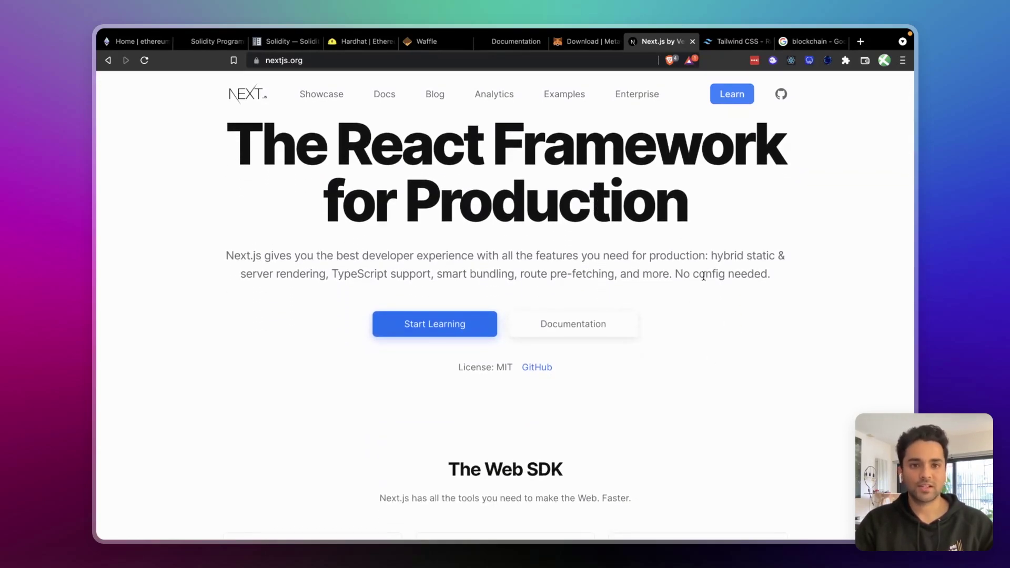
{"action": "scroll", "coordinate": [703, 276], "scroll_direction": "up", "scroll_amount": 3}
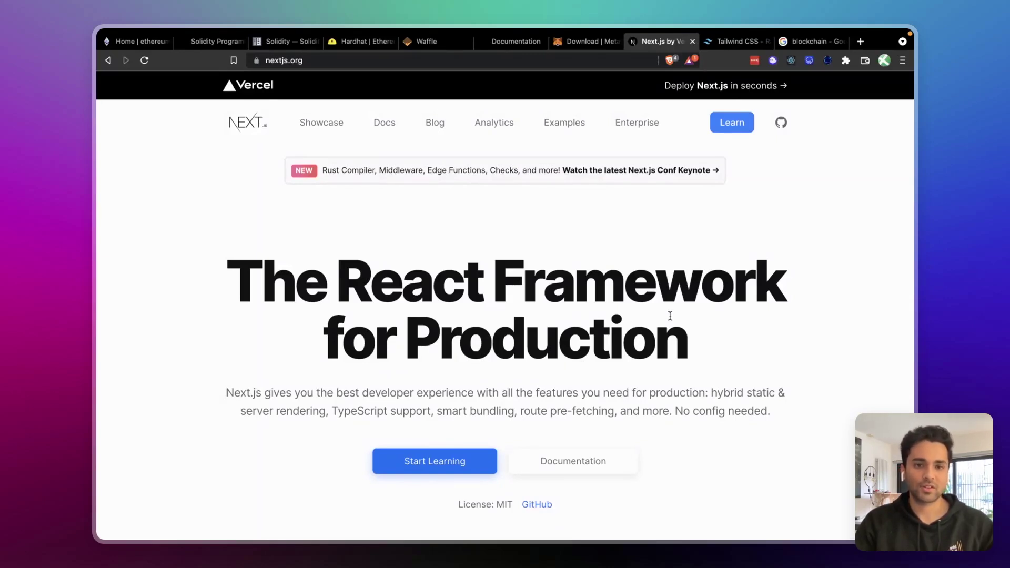
{"action": "left_click", "coordinate": [738, 41]}
- Return from tailwindcss.com to the 'Home | ethereum.org' tab
{"action": "mouse_move", "coordinate": [867, 32]}
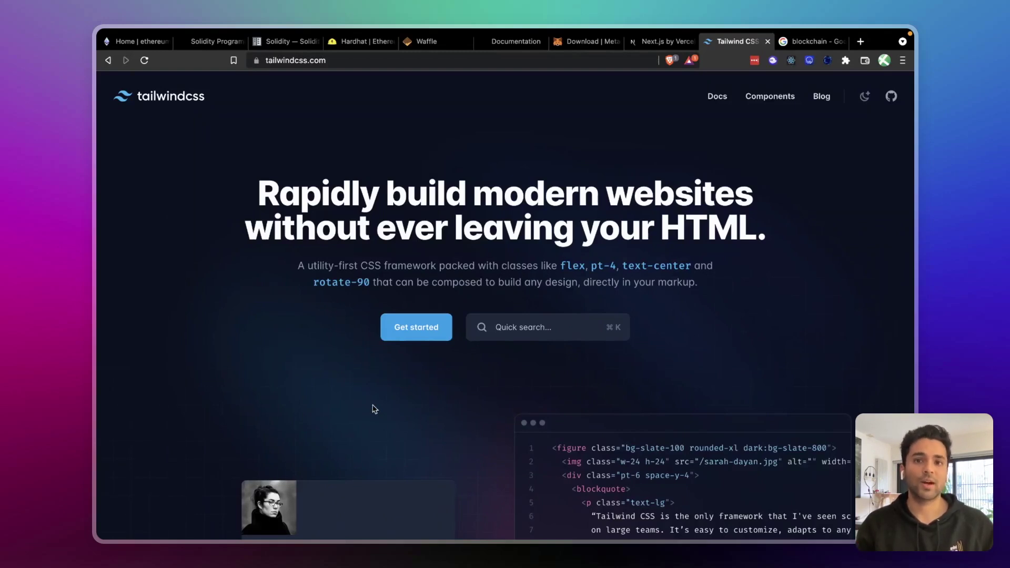
{"action": "left_click", "coordinate": [128, 41]}
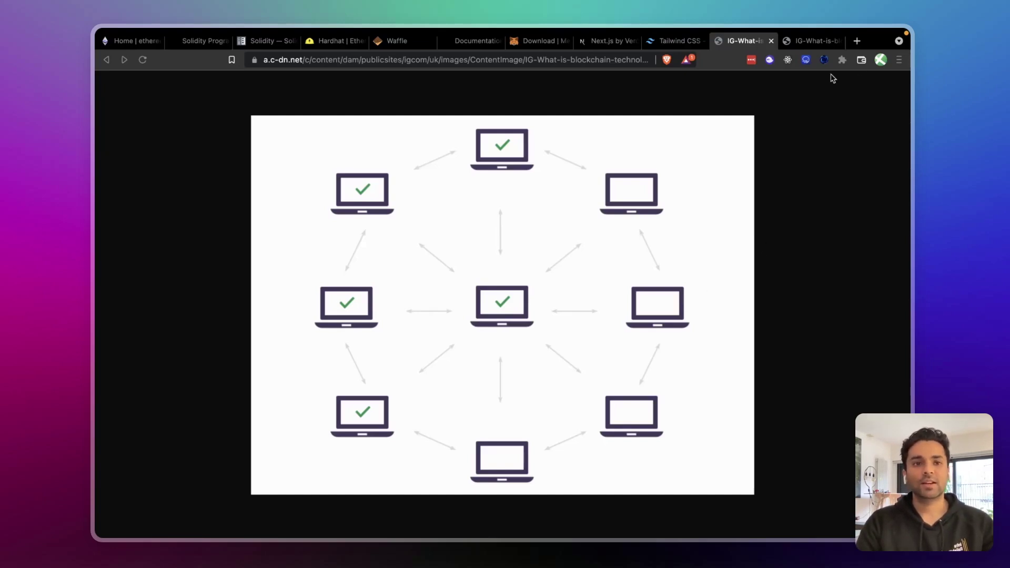
- Show the BLOCK 1/2/3 hash-chain diagram in the second IG-What-is-blockchain tab
{"action": "left_click", "coordinate": [802, 41]}
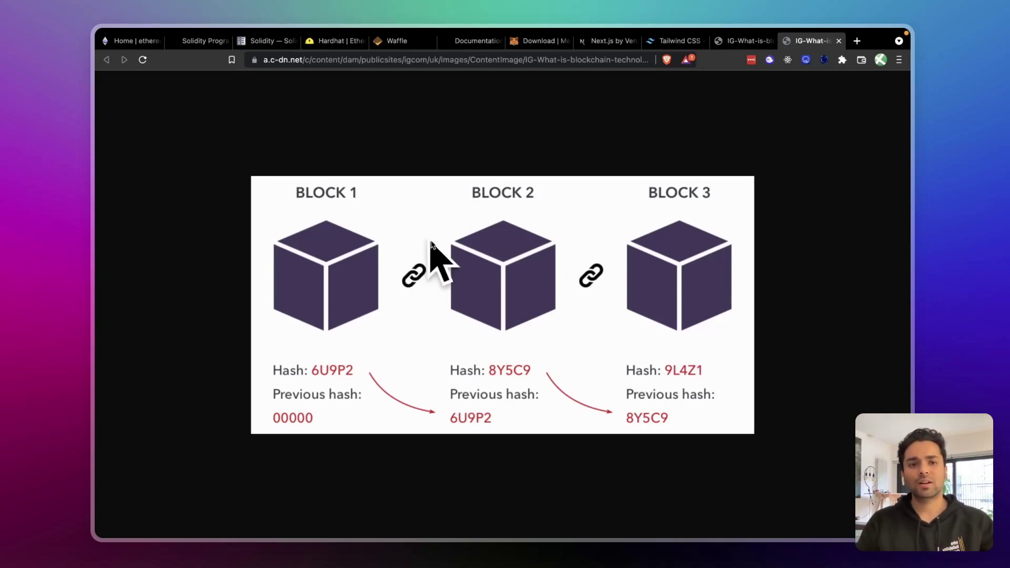
- Search Google for 'ethereum block size' in a new tab and scroll the results
{"action": "left_click", "coordinate": [856, 41]}
{"action": "type", "text": "eth"}
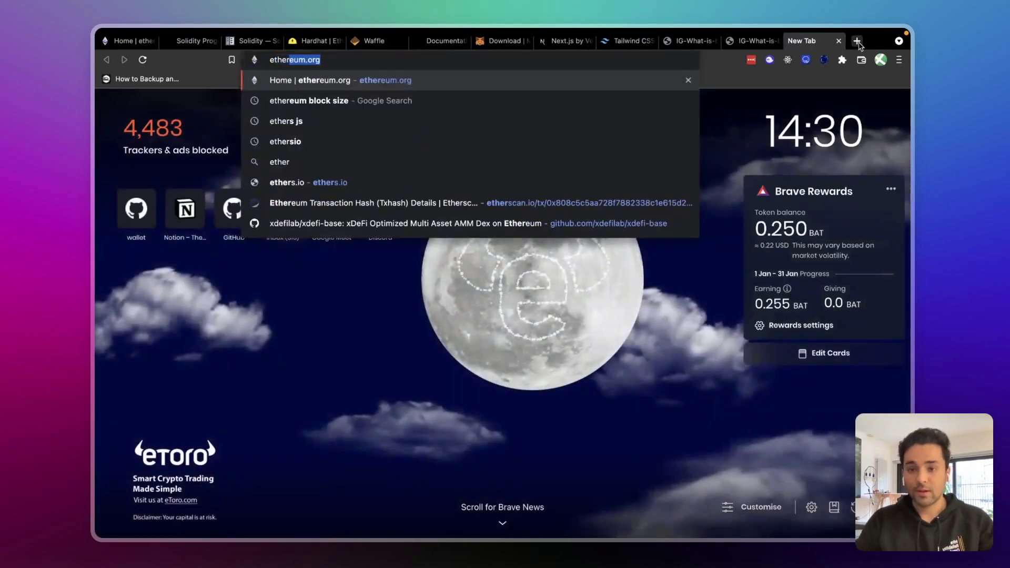
{"action": "type", "text": "ereum"}
{"action": "type", "text": " vit"}
{"action": "key", "text": "BackSpace"}
{"action": "key", "text": "BackSpace"}
{"action": "key", "text": "BackSpace"}
{"action": "type", "text": "block"}
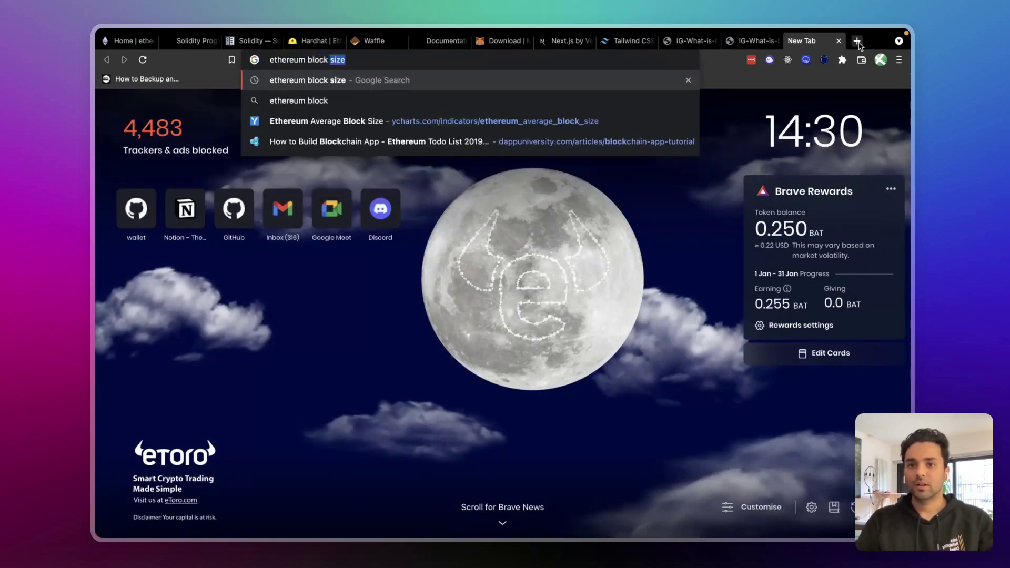
{"action": "key", "text": "Return"}
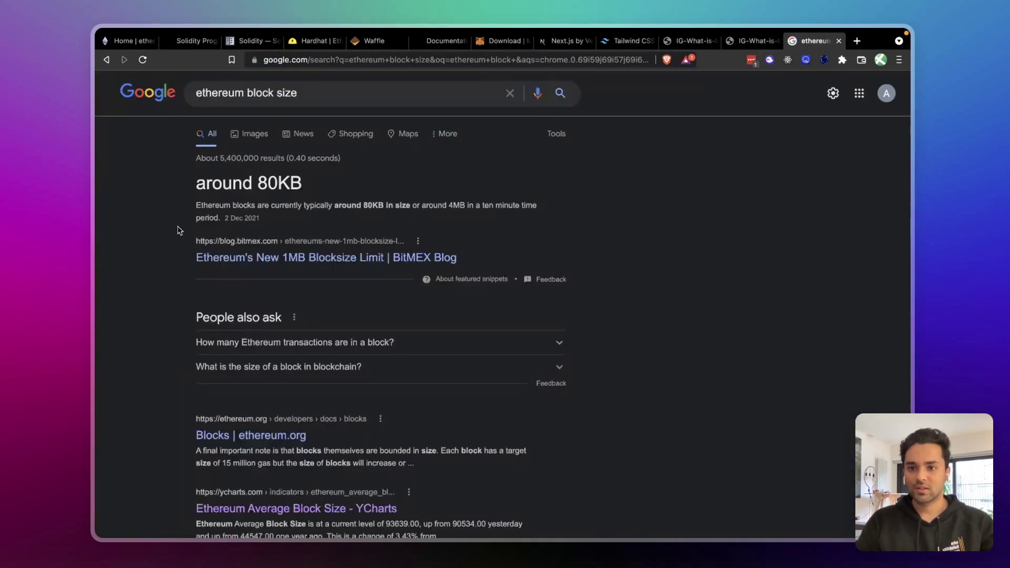
{"action": "scroll", "coordinate": [338, 294], "scroll_direction": "down", "scroll_amount": 3}
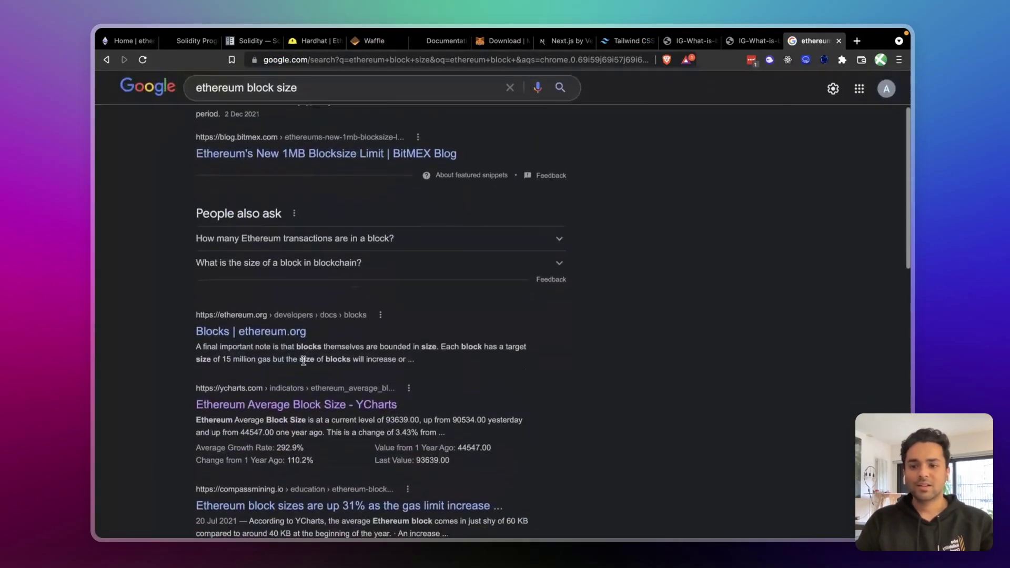
{"action": "scroll", "coordinate": [266, 390], "scroll_direction": "down", "scroll_amount": 2}
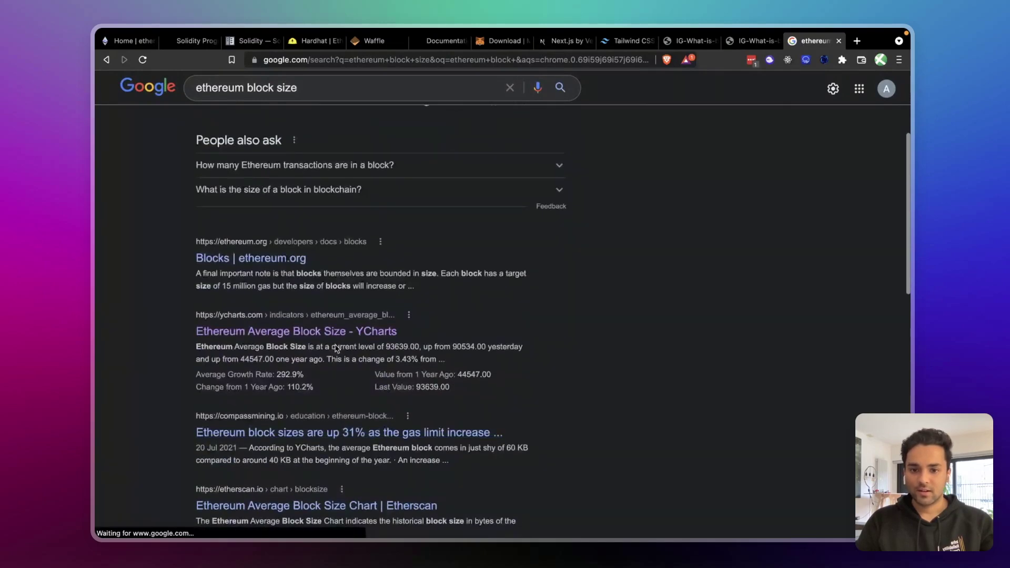
- Open the YCharts Ethereum Average Block Size result and chart it over the 5Y range
{"action": "left_click", "coordinate": [322, 335]}
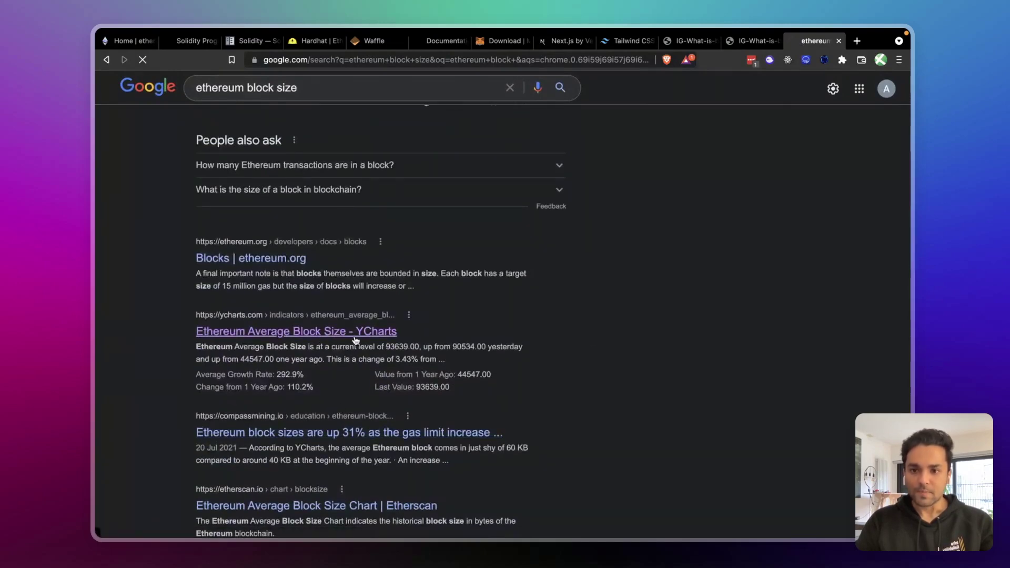
{"action": "scroll", "coordinate": [159, 304], "scroll_direction": "down", "scroll_amount": 1}
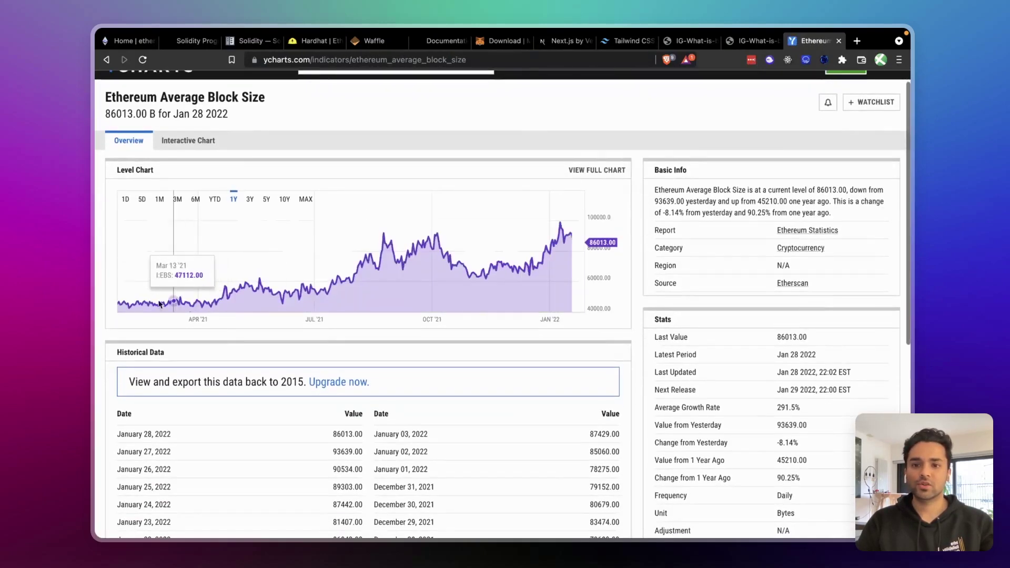
{"action": "left_click", "coordinate": [266, 199]}
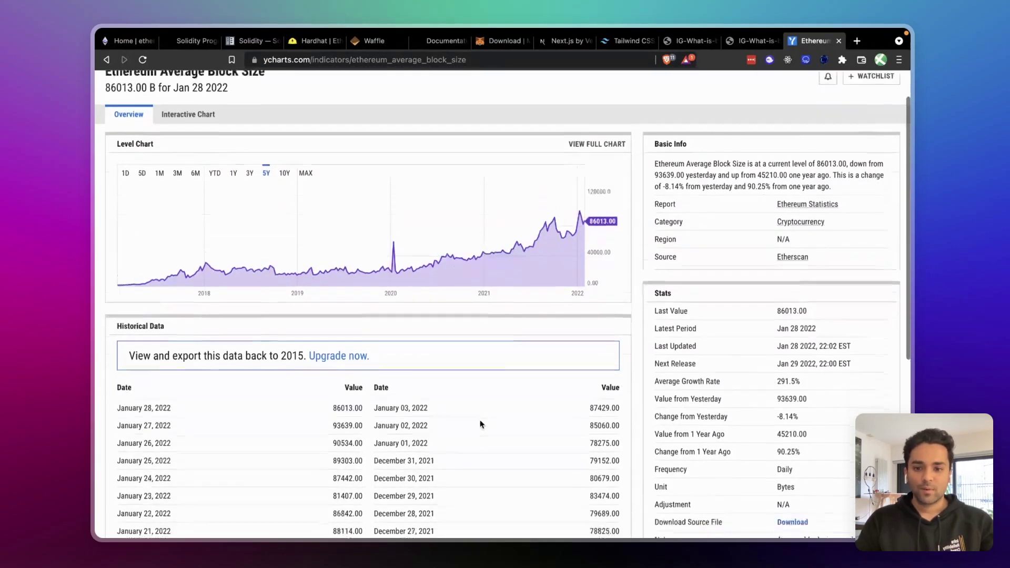
{"action": "scroll", "coordinate": [480, 422], "scroll_direction": "down", "scroll_amount": 3}
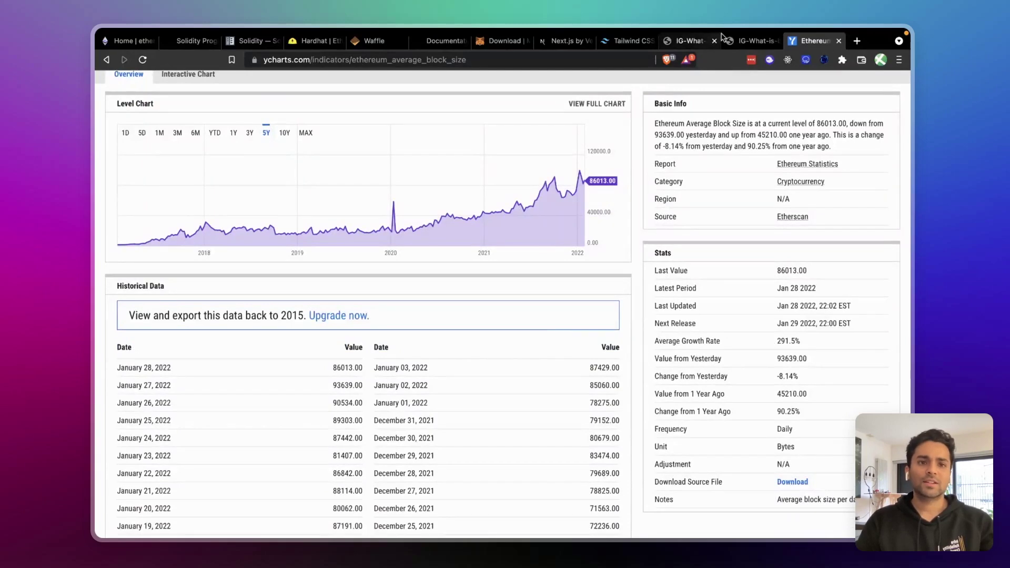
- Revisit the hash-chain block diagram tab, then return to the laptop network diagram tab
{"action": "left_click", "coordinate": [755, 41]}
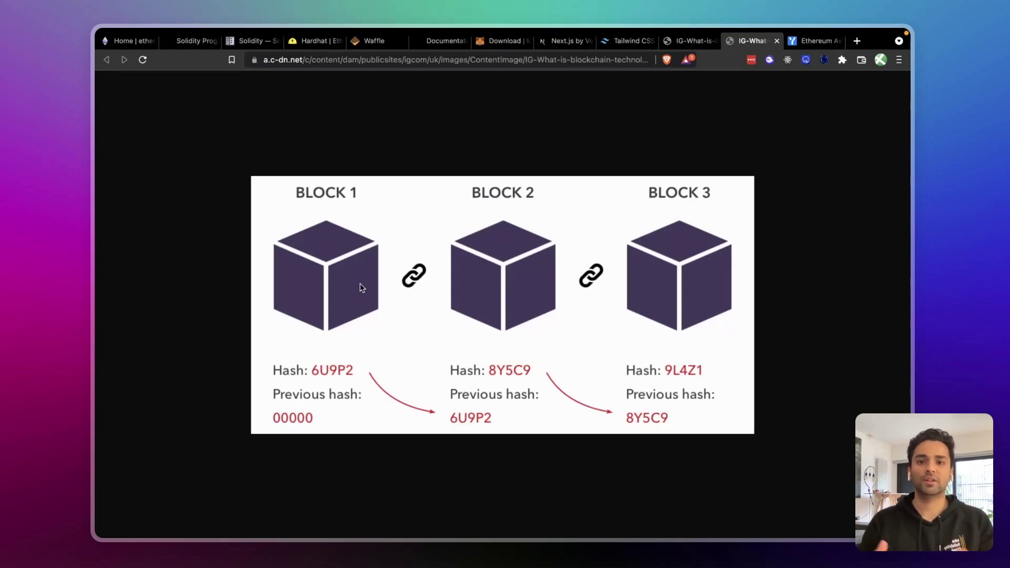
{"action": "left_click", "coordinate": [684, 42]}
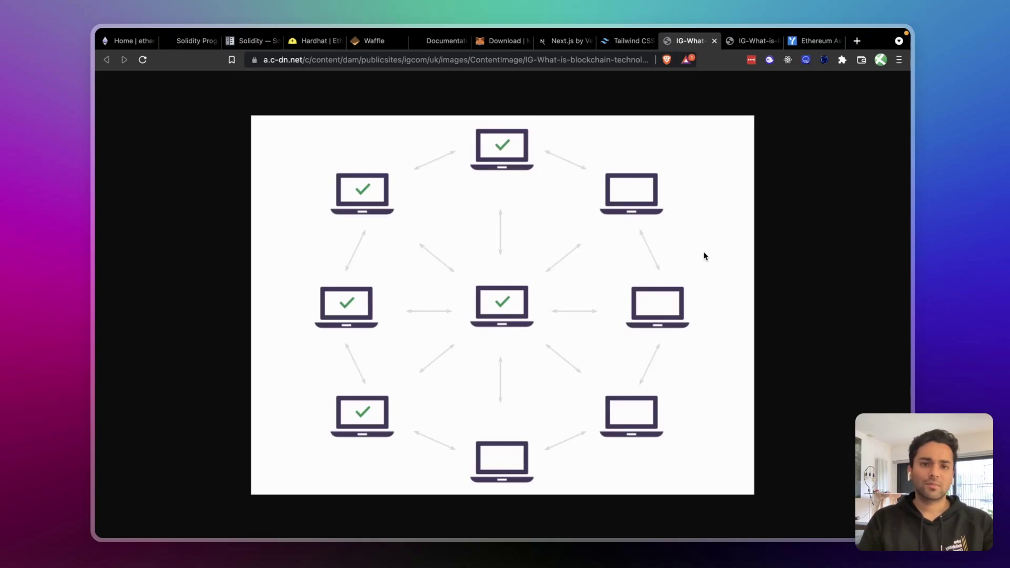
{"action": "left_click", "coordinate": [714, 41]}
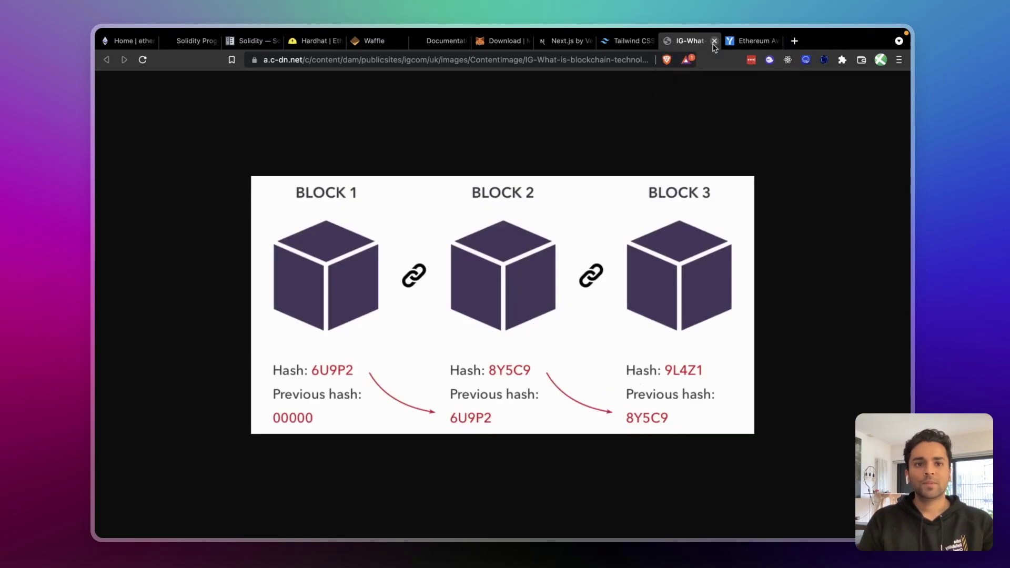
{"action": "left_click", "coordinate": [714, 41]}
{"action": "left_click", "coordinate": [714, 41]}
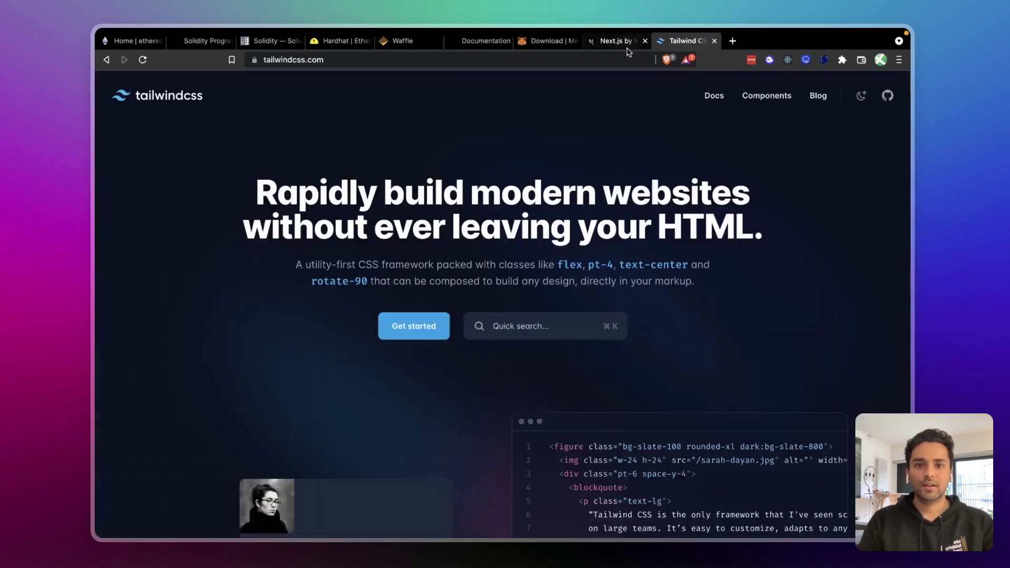
{"action": "left_click", "coordinate": [534, 42]}
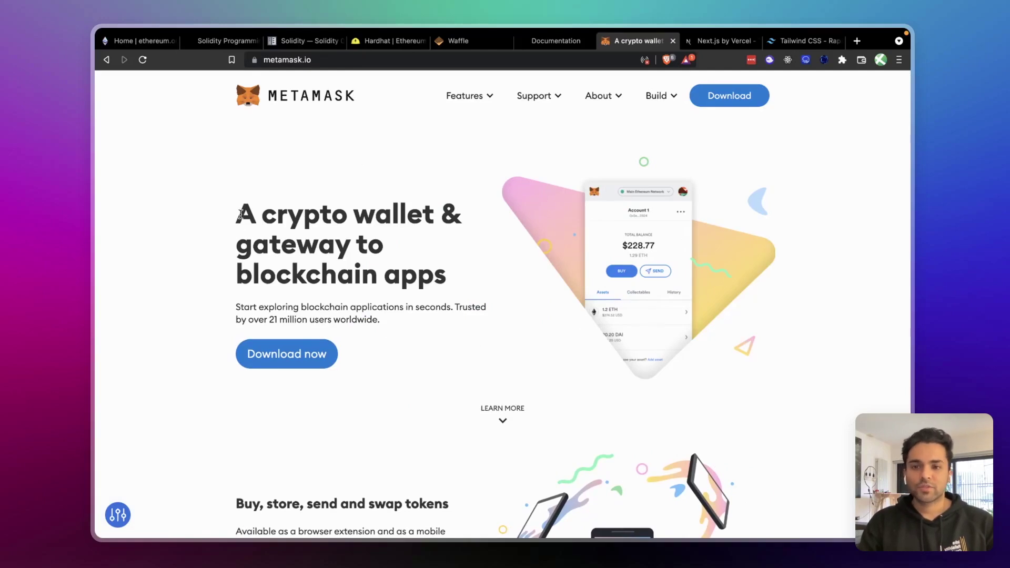
{"action": "left_click_drag", "start_coordinate": [240, 214], "coordinate": [438, 296]}
{"action": "left_click", "coordinate": [331, 293]}
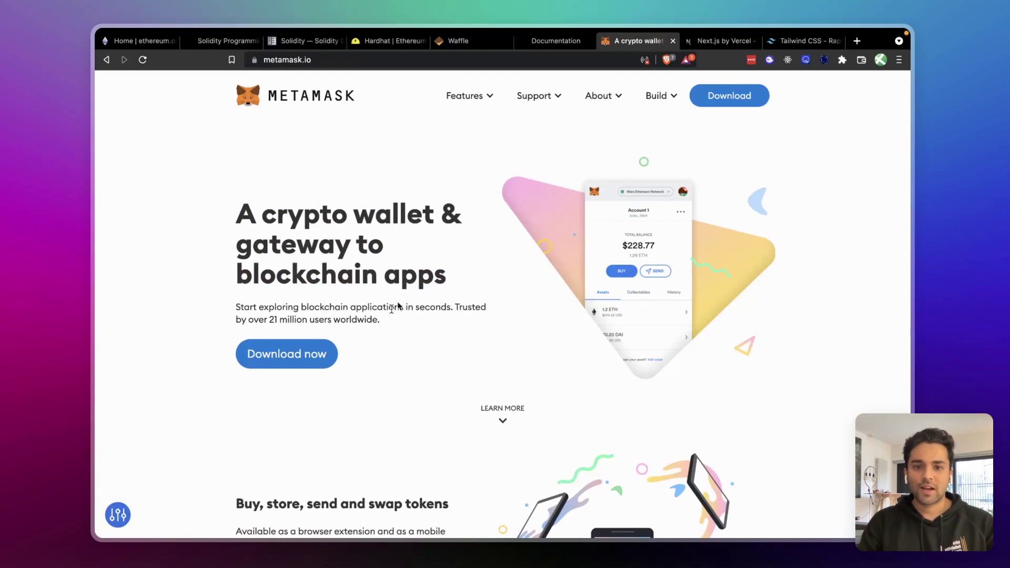
{"action": "scroll", "coordinate": [408, 333], "scroll_direction": "down", "scroll_amount": 2}
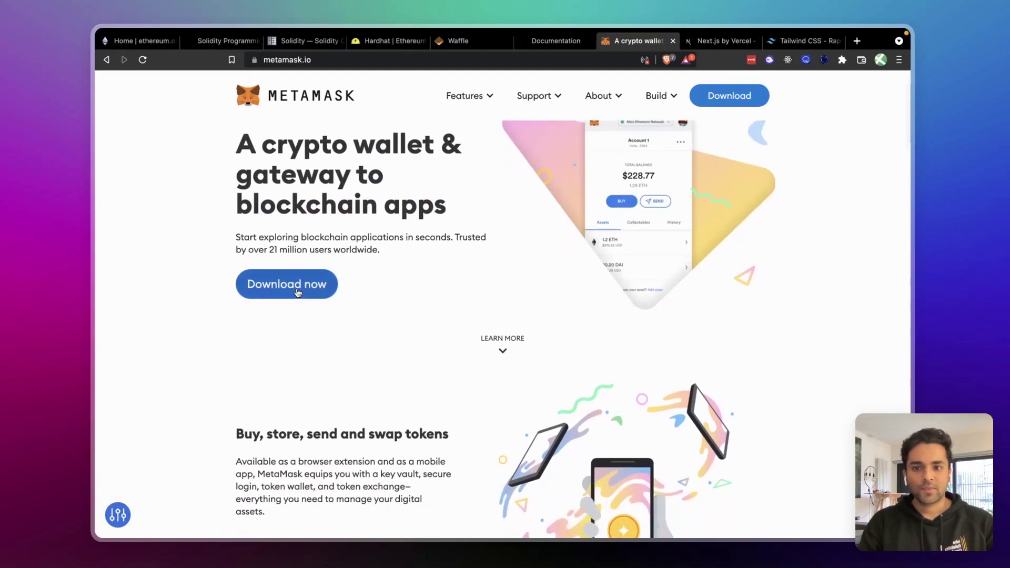
- Open MetaMask's download page, then its Chrome Web Store extension listing in a new tab
{"action": "left_click", "coordinate": [299, 296]}
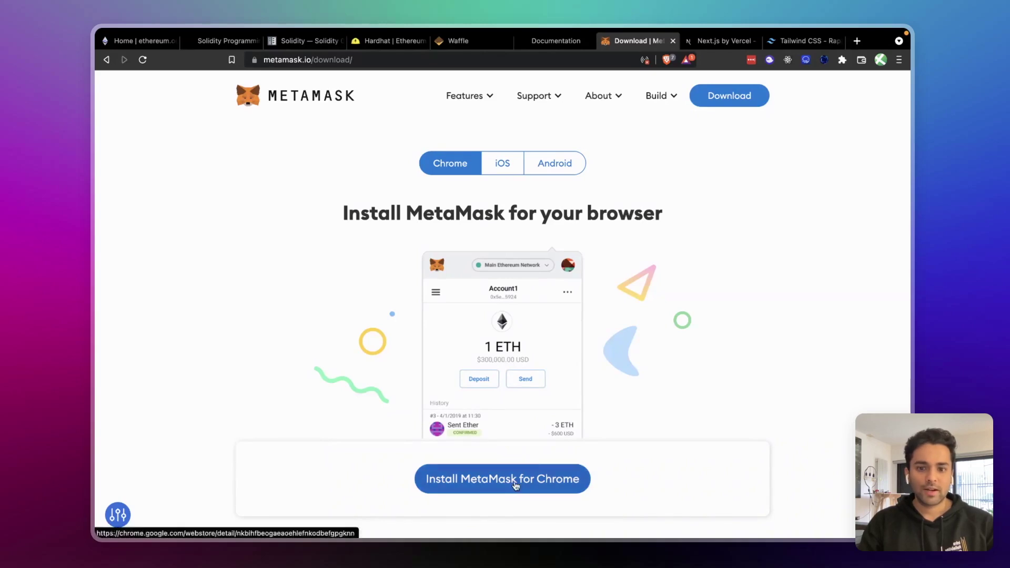
{"action": "left_click", "coordinate": [552, 471]}
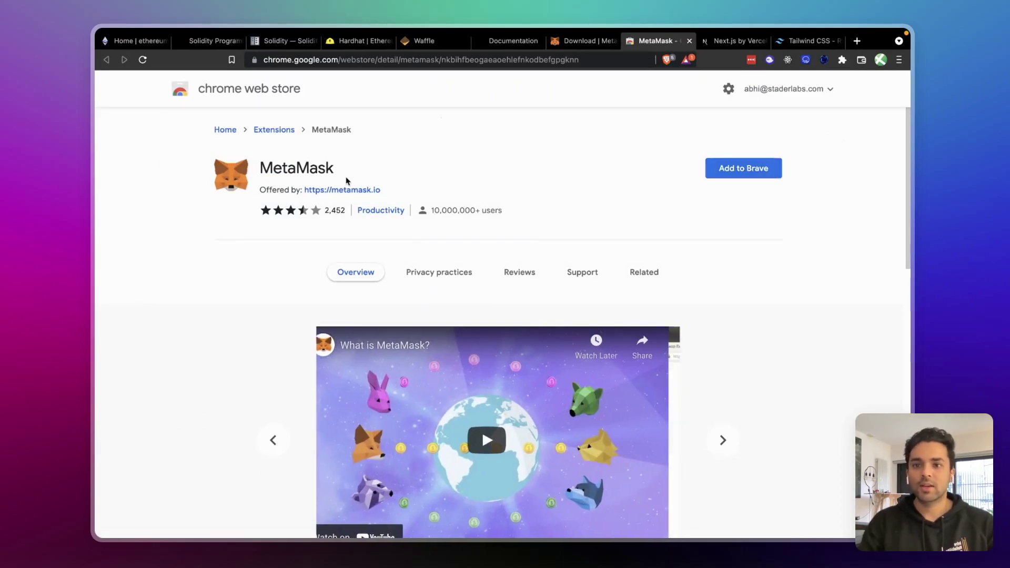
{"action": "scroll", "coordinate": [669, 283], "scroll_direction": "down", "scroll_amount": 3}
{"action": "scroll", "coordinate": [775, 357], "scroll_direction": "up", "scroll_amount": 3}
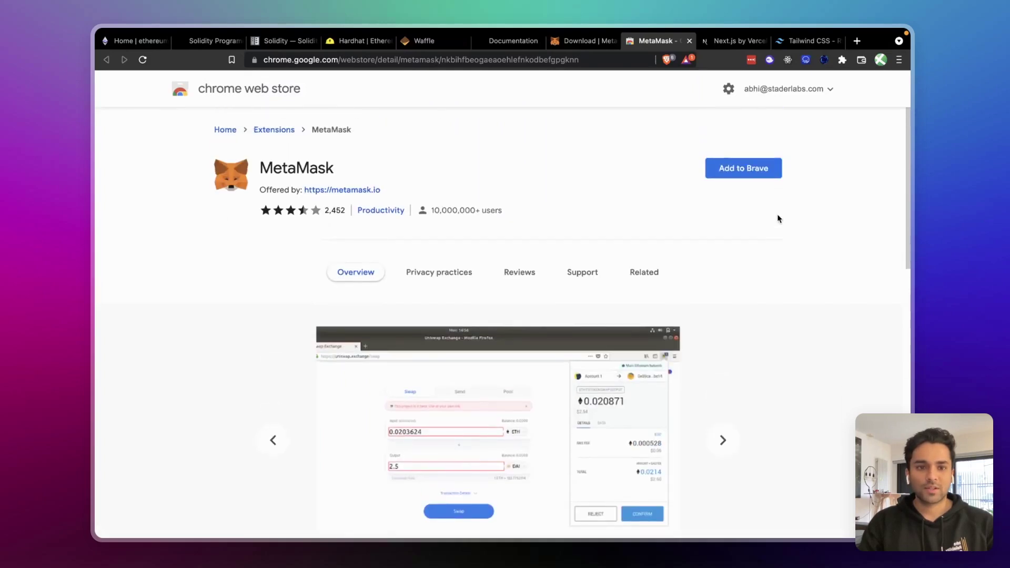
- Add the MetaMask extension to Brave and confirm the installation
{"action": "left_click", "coordinate": [738, 158]}
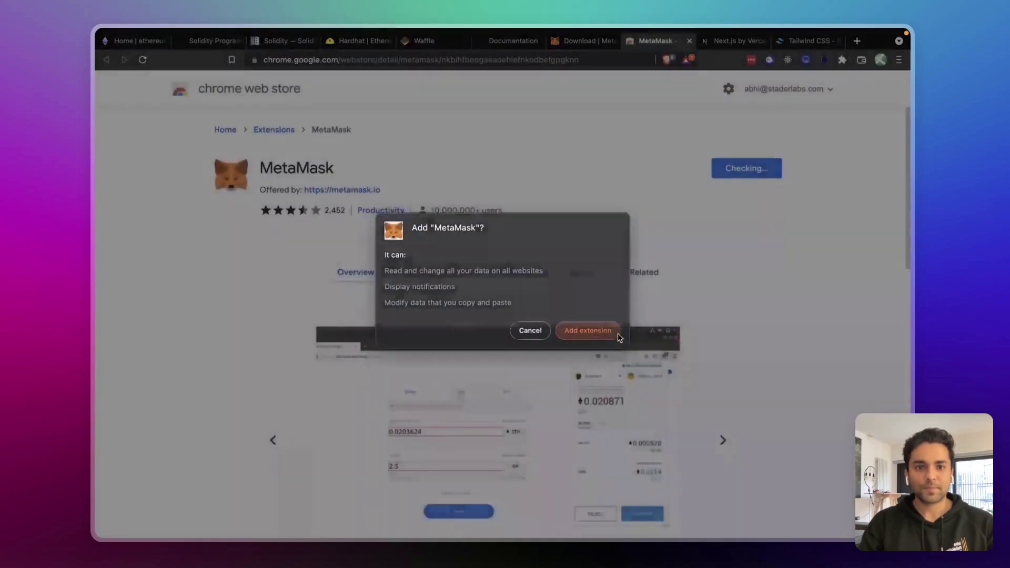
{"action": "left_click", "coordinate": [616, 333]}
{"action": "mouse_move", "coordinate": [699, 5]}
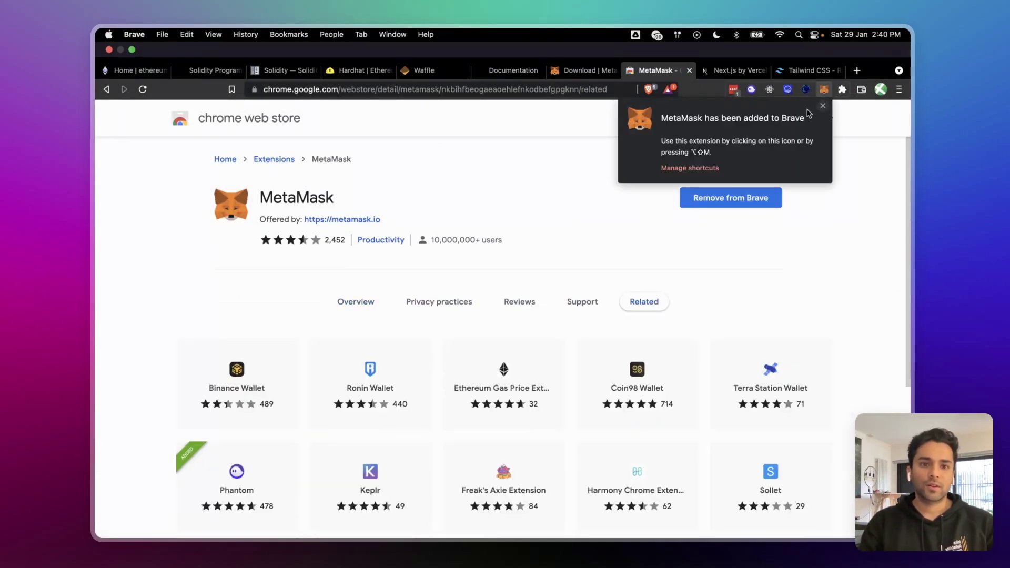
{"action": "left_click", "coordinate": [842, 89]}
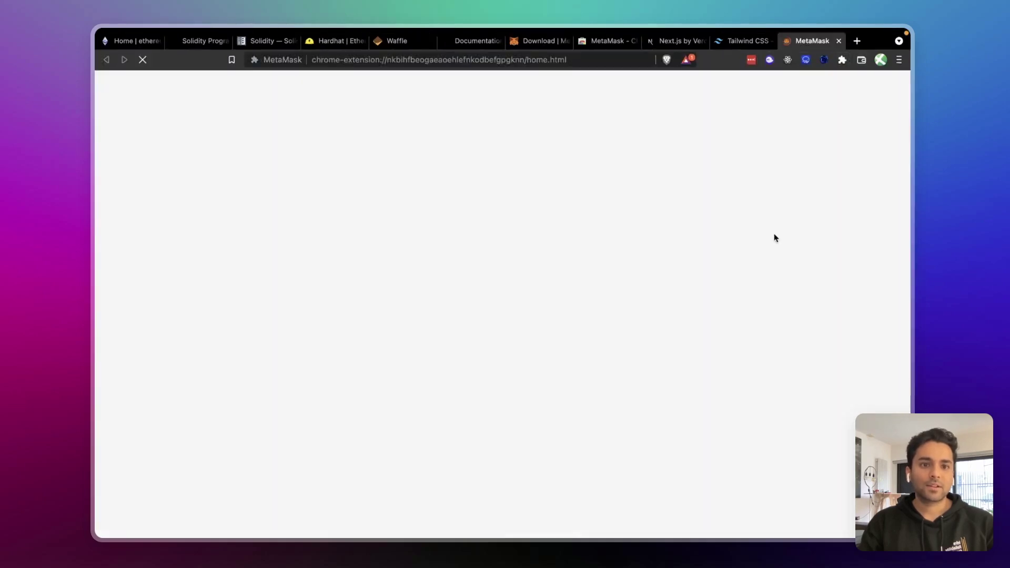
- Pin MetaMask to the Brave toolbar and start setup with Get Started
{"action": "left_click", "coordinate": [842, 62]}
{"action": "left_click", "coordinate": [818, 131]}
{"action": "left_click", "coordinate": [617, 186]}
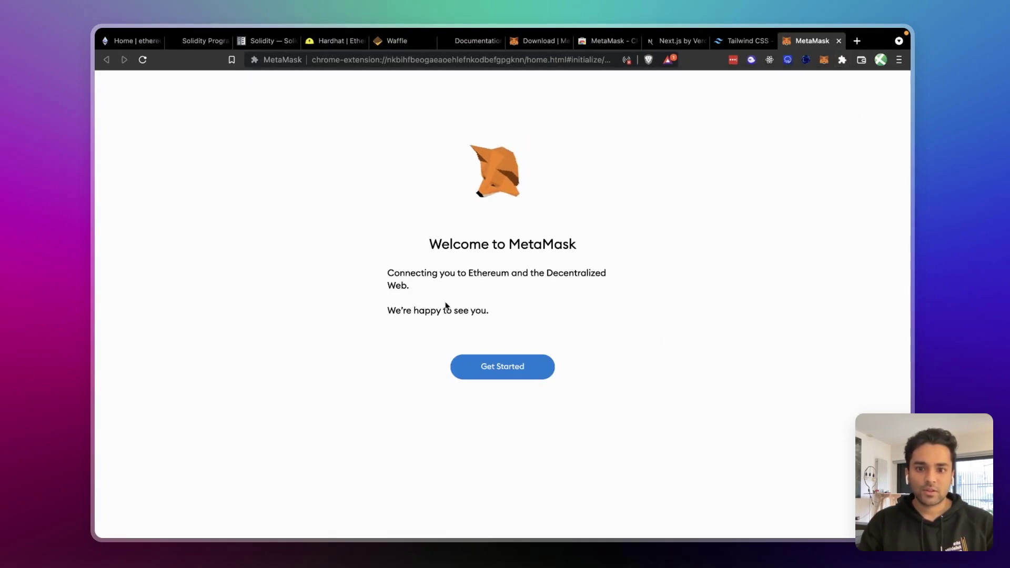
{"action": "left_click", "coordinate": [518, 371]}
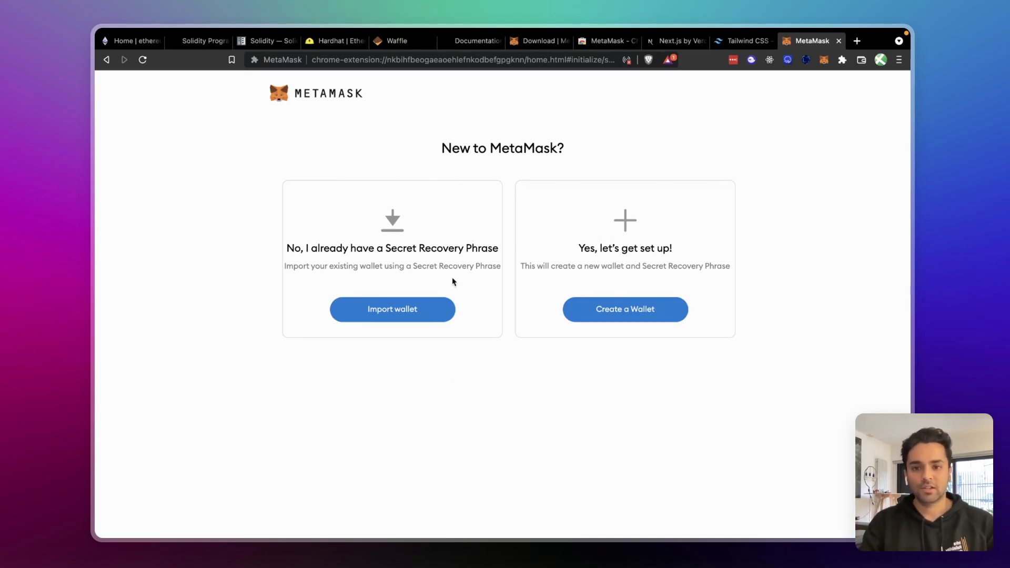
- Choose Create a Wallet, agree to usage data, enter the password twice, and accept the Terms of Use
{"action": "left_click", "coordinate": [610, 310]}
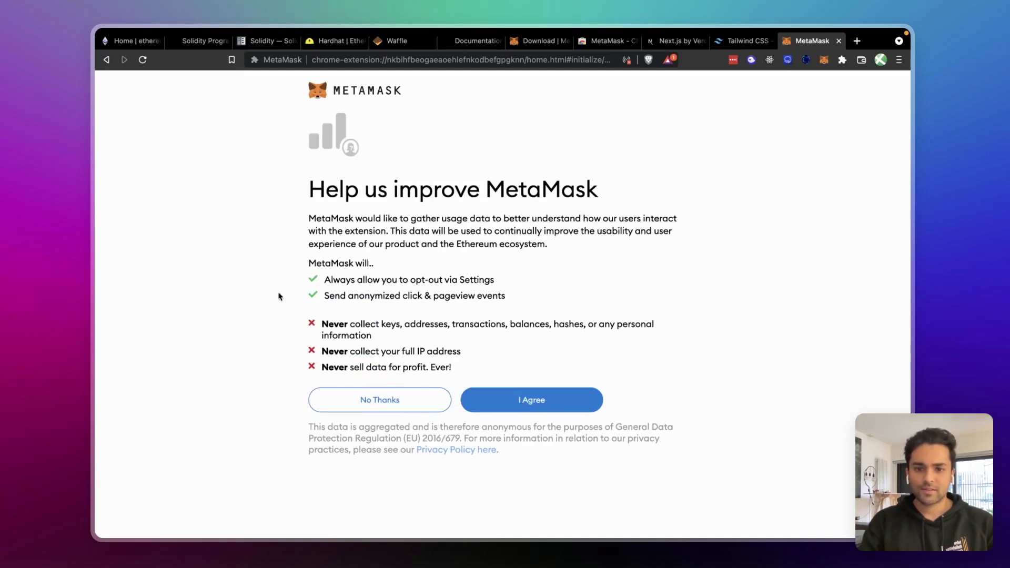
{"action": "left_click", "coordinate": [518, 400]}
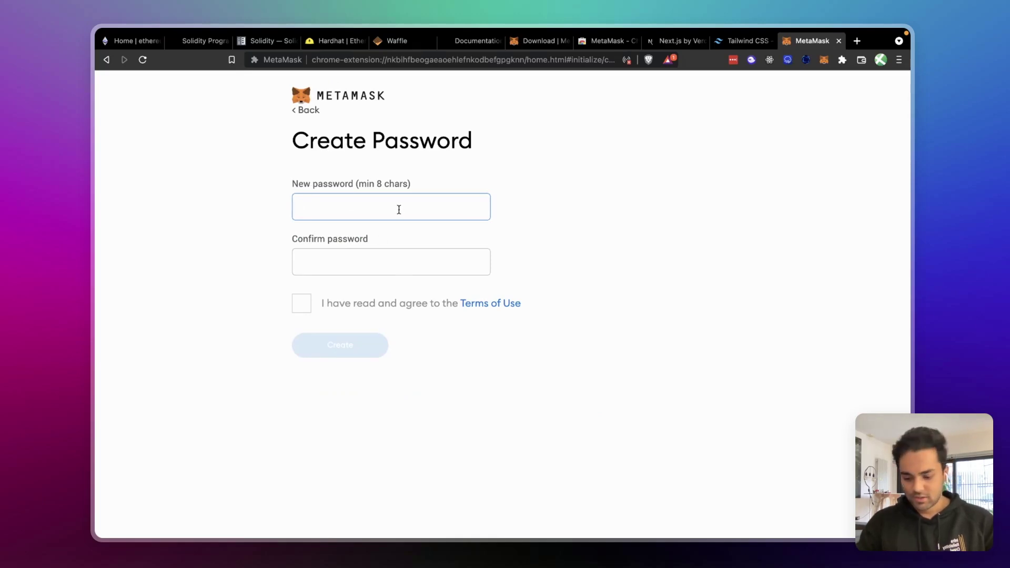
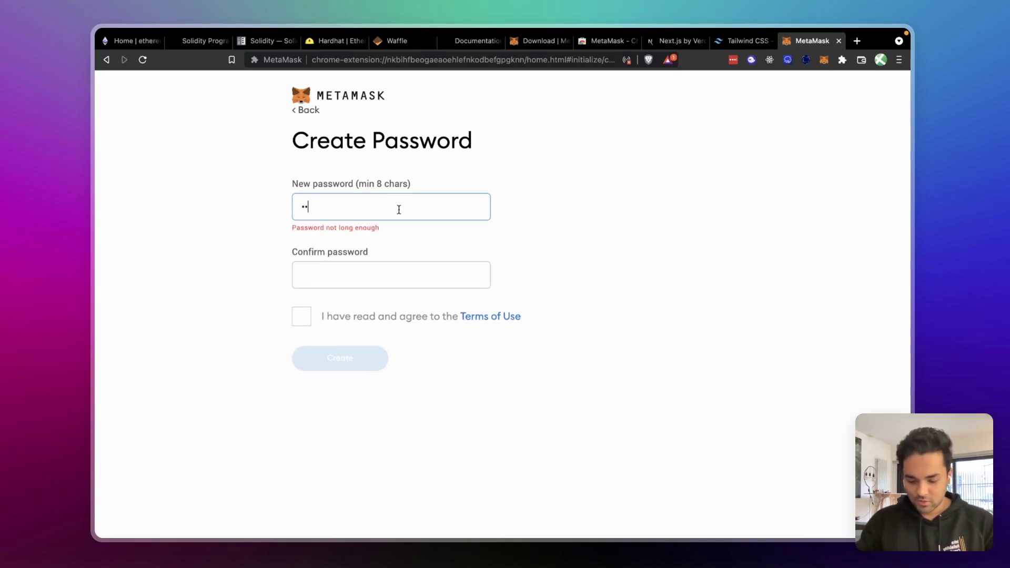
{"action": "key", "text": "Tab"}
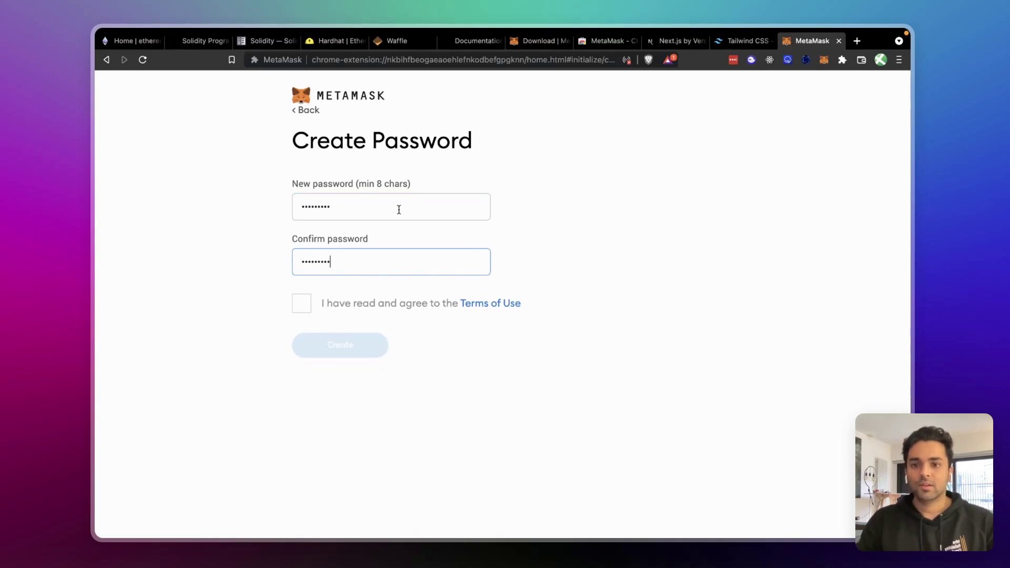
{"action": "left_click", "coordinate": [302, 310]}
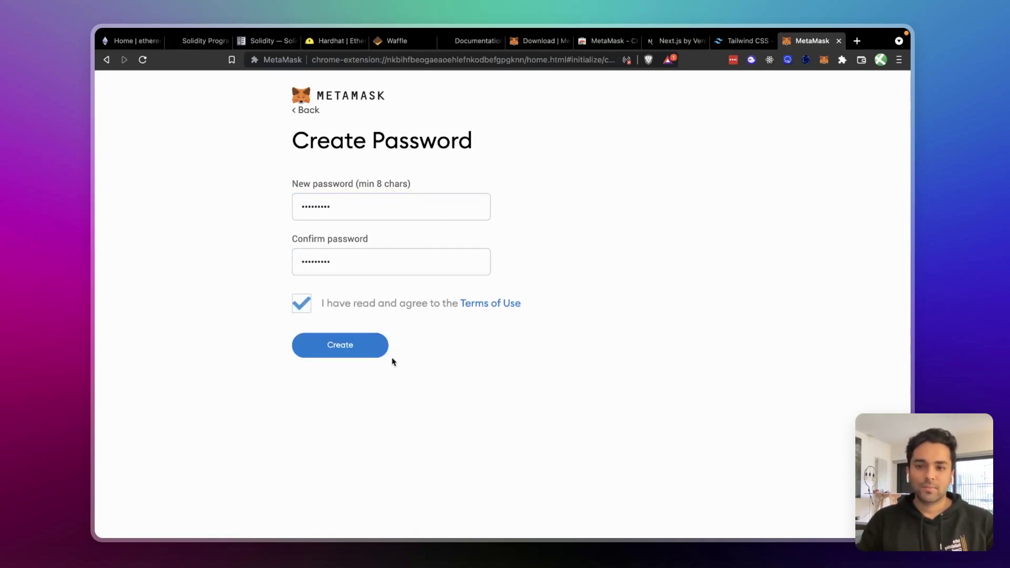
- Create the wallet, skip past the security video, and reveal the twelve-word recovery phrase
{"action": "left_click", "coordinate": [339, 343]}
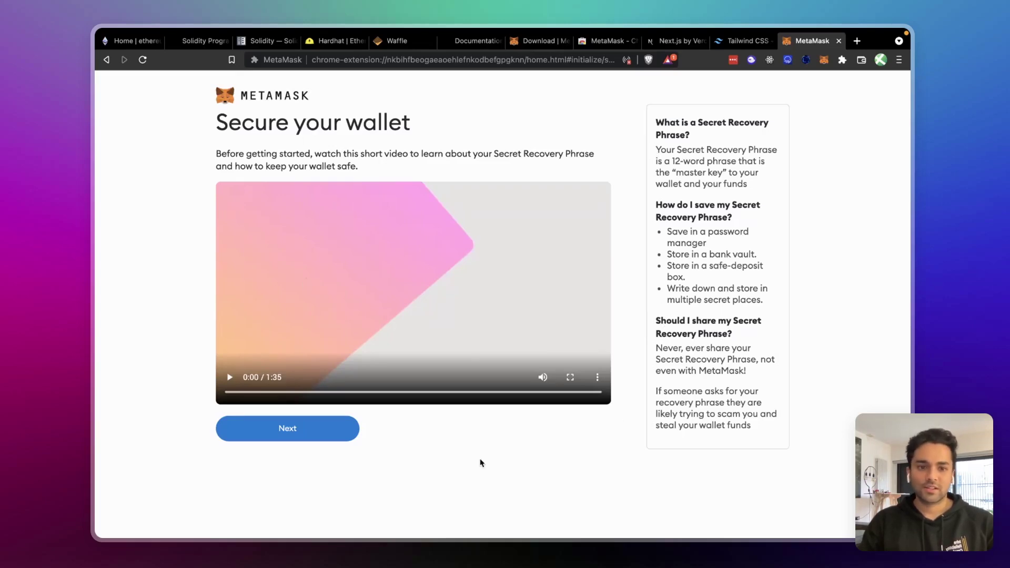
{"action": "left_click", "coordinate": [284, 429]}
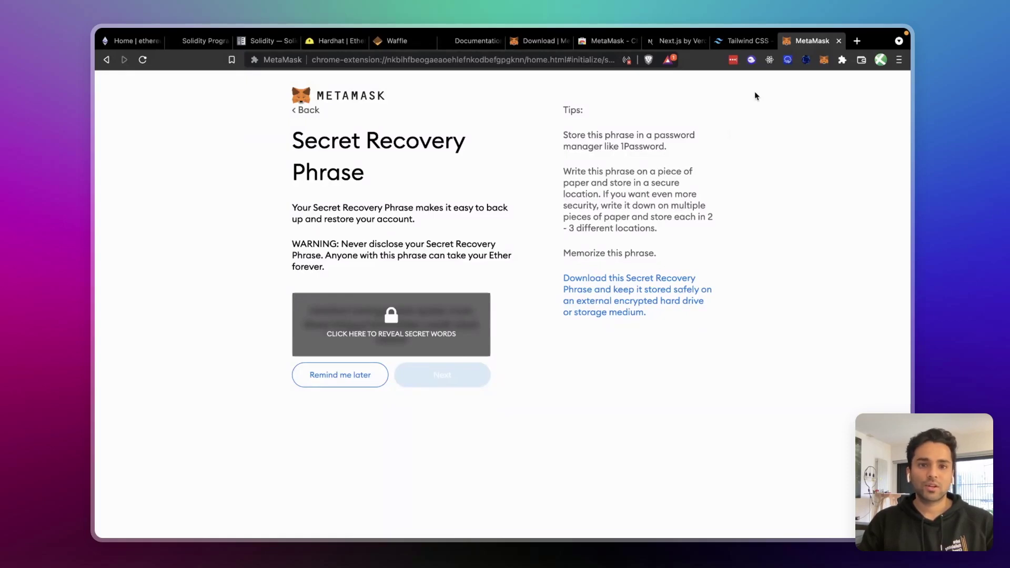
{"action": "left_click", "coordinate": [390, 338]}
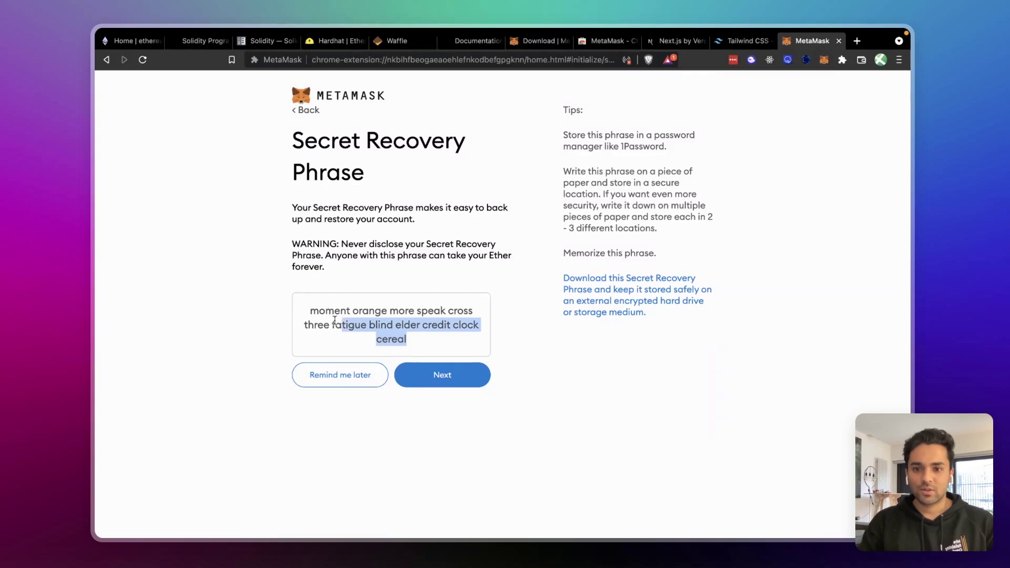
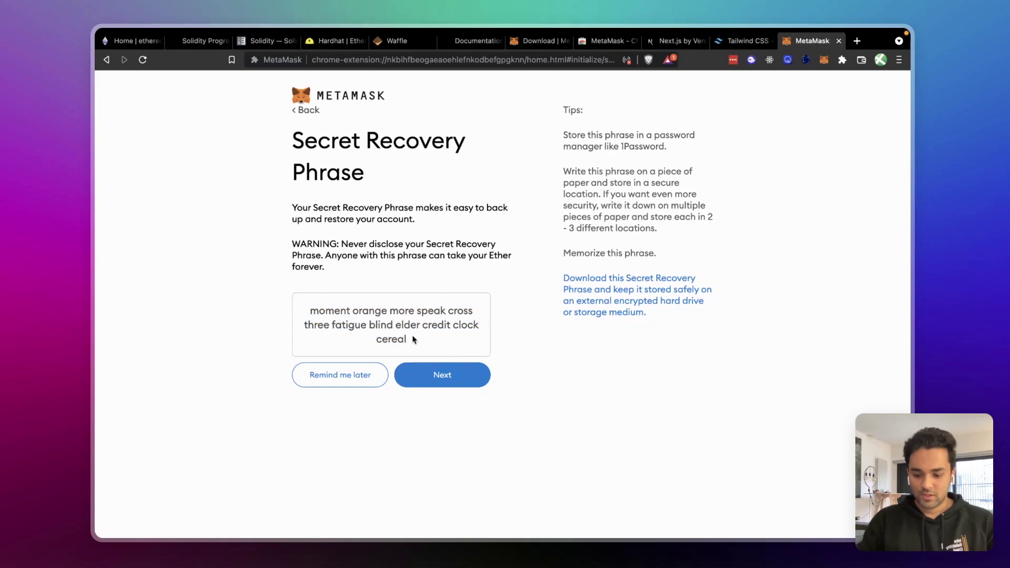
- Advance to phrase confirmation and open the LastPass 'ethereum-wallet' note found by searching 'eth'
{"action": "triple_click", "coordinate": [414, 339]}
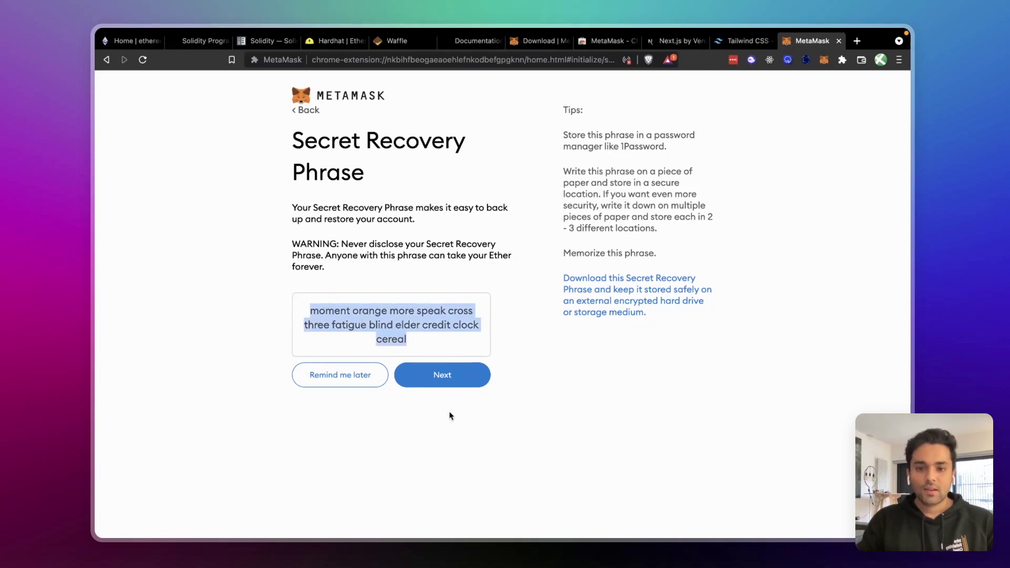
{"action": "left_click", "coordinate": [432, 383]}
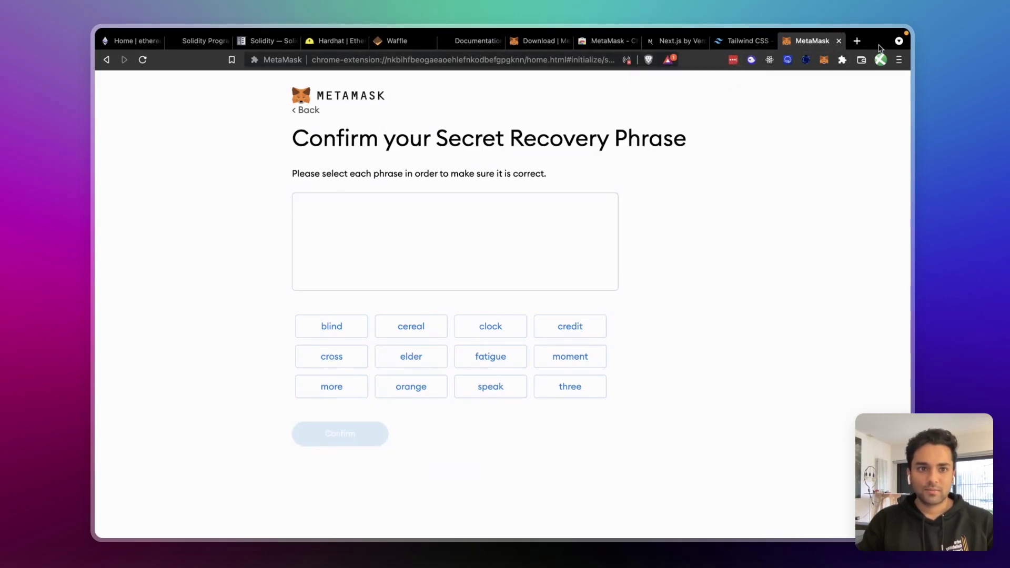
{"action": "left_click", "coordinate": [733, 59]}
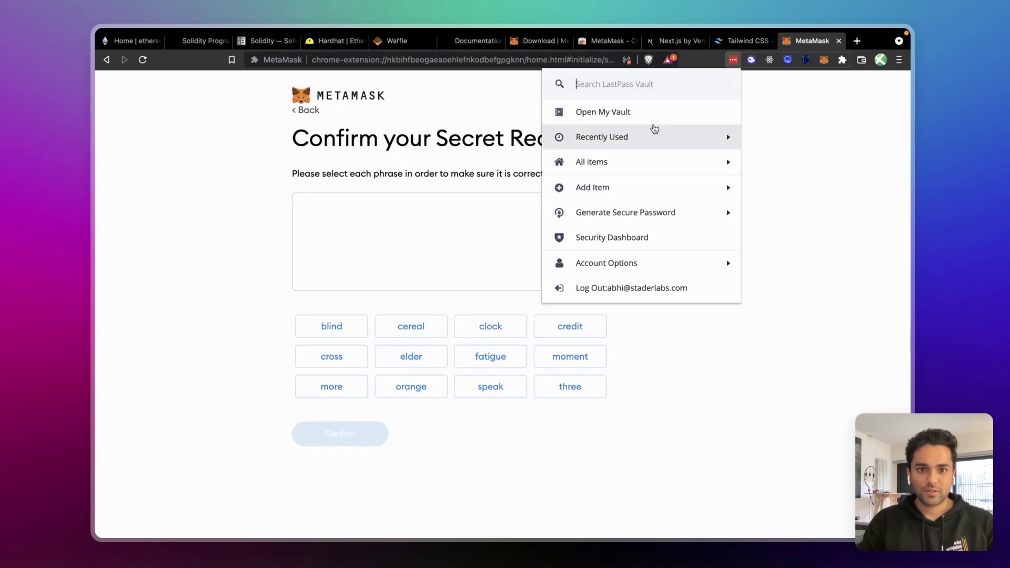
{"action": "type", "text": "eth"}
{"action": "left_click", "coordinate": [633, 123]}
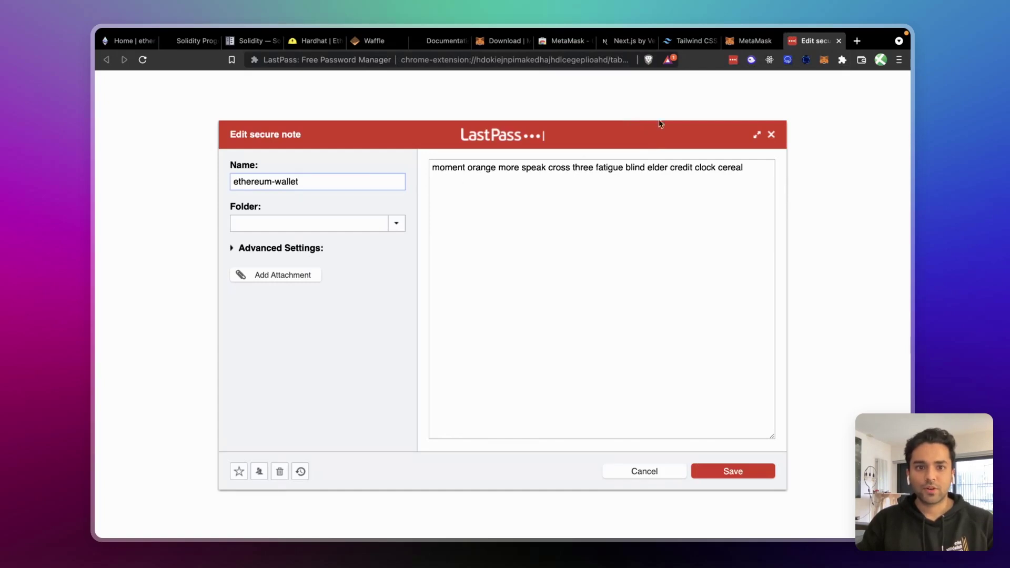
{"action": "left_click", "coordinate": [754, 40]}
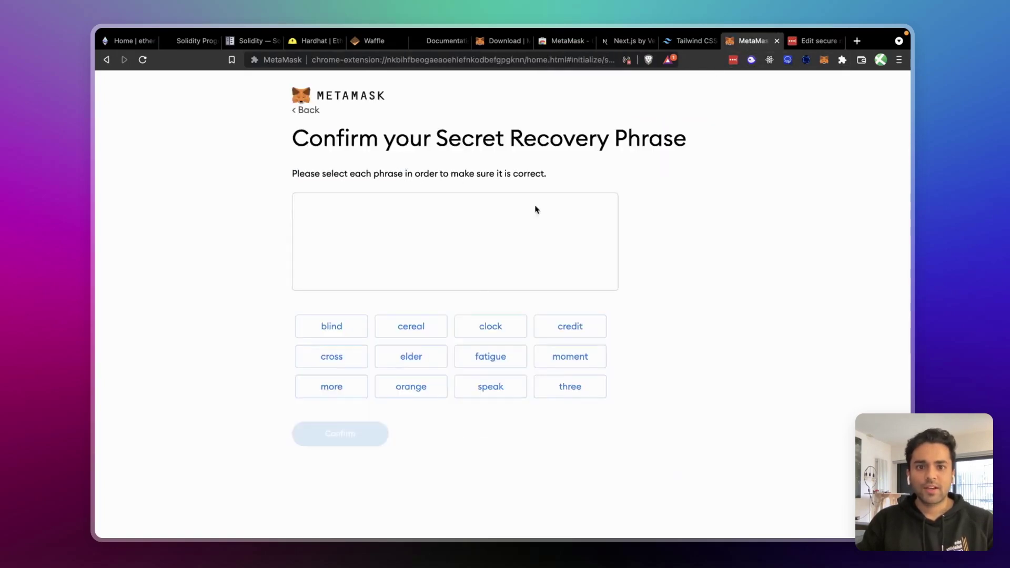
{"action": "left_click", "coordinate": [572, 359]}
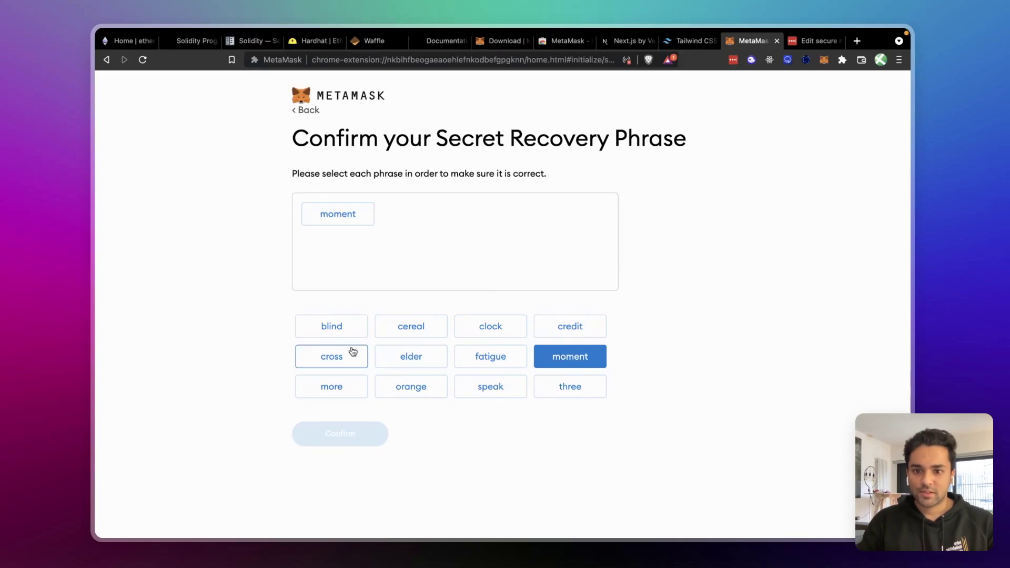
{"action": "left_click", "coordinate": [413, 386]}
{"action": "left_click", "coordinate": [351, 387]}
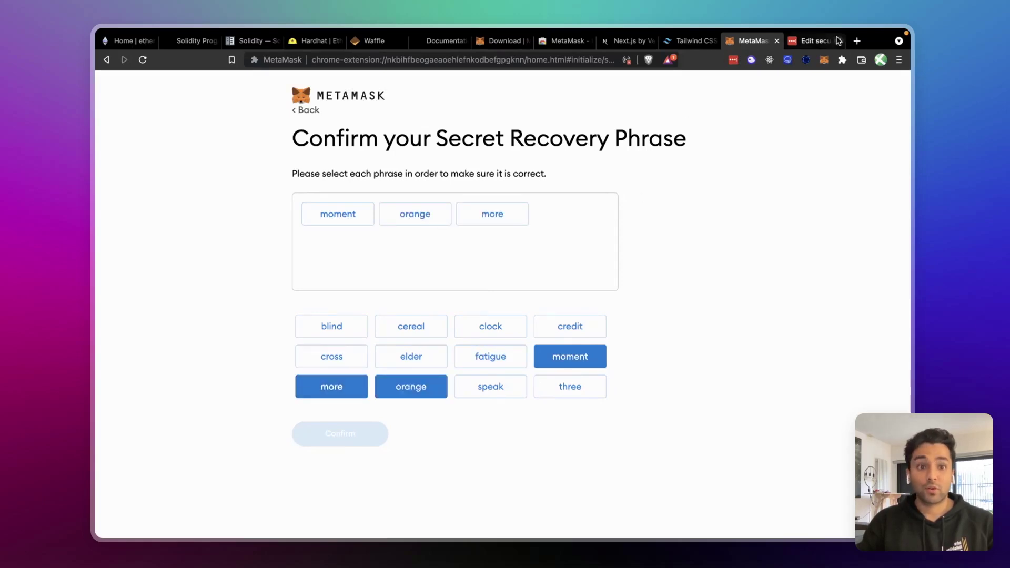
{"action": "left_click", "coordinate": [810, 42]}
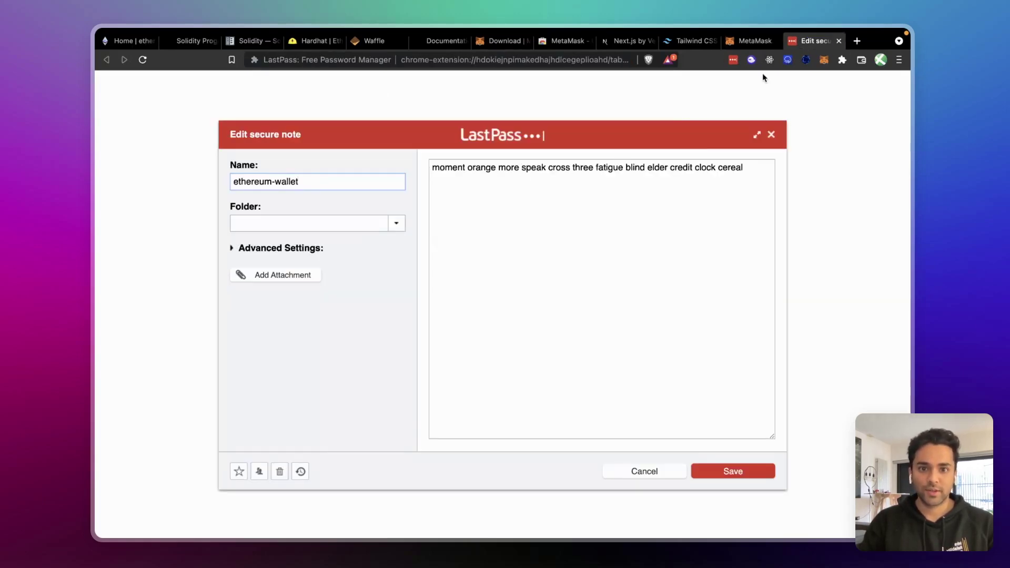
{"action": "left_click", "coordinate": [754, 41]}
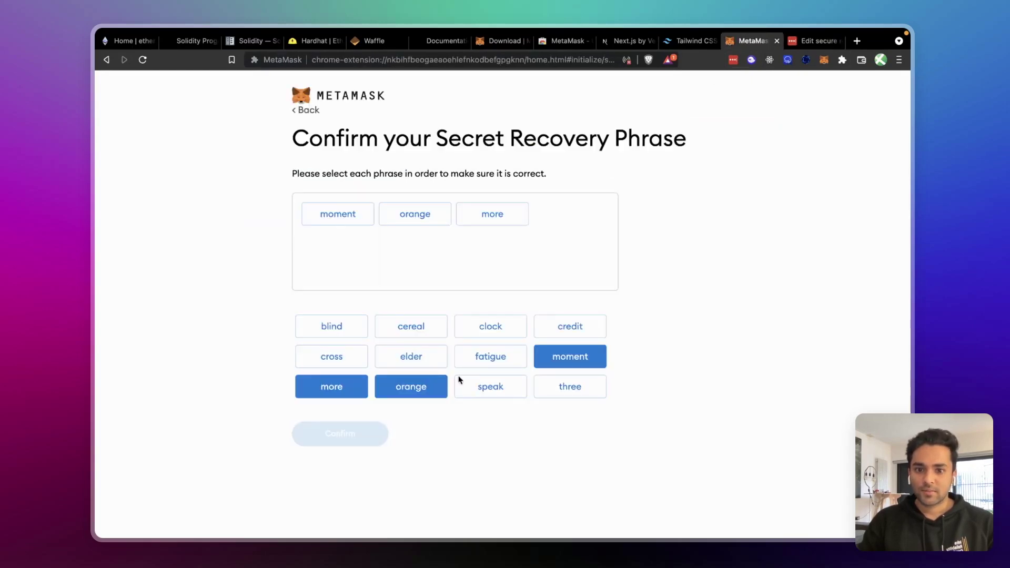
{"action": "left_click", "coordinate": [486, 389]}
{"action": "left_click", "coordinate": [331, 357]}
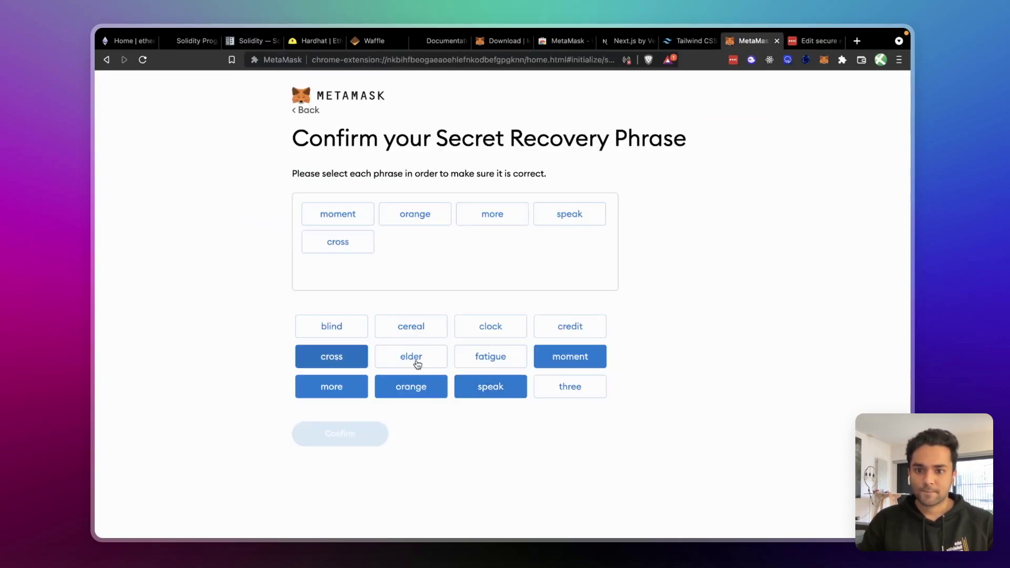
{"action": "left_click", "coordinate": [552, 388]}
{"action": "left_click", "coordinate": [812, 41]}
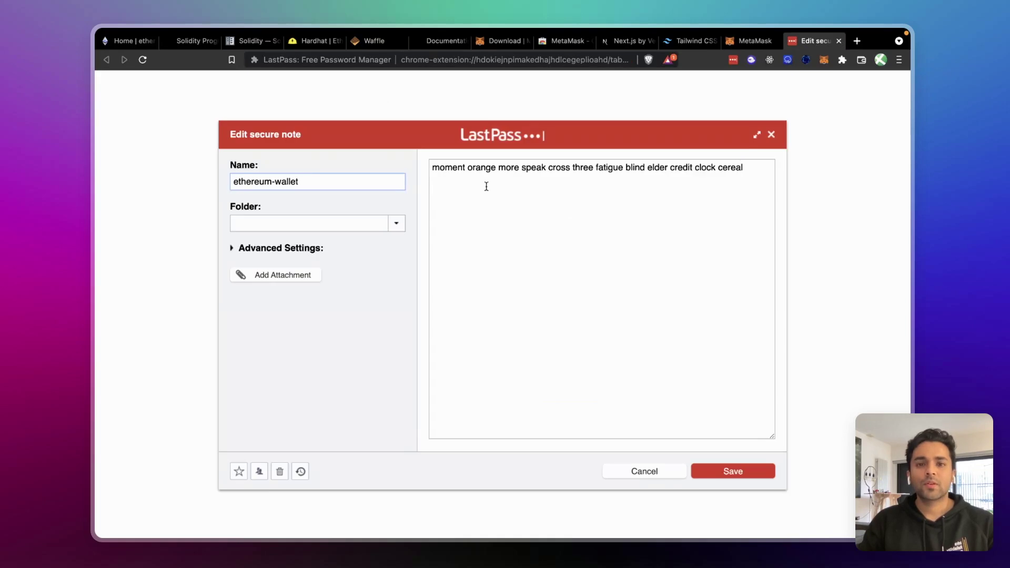
{"action": "left_click", "coordinate": [751, 41]}
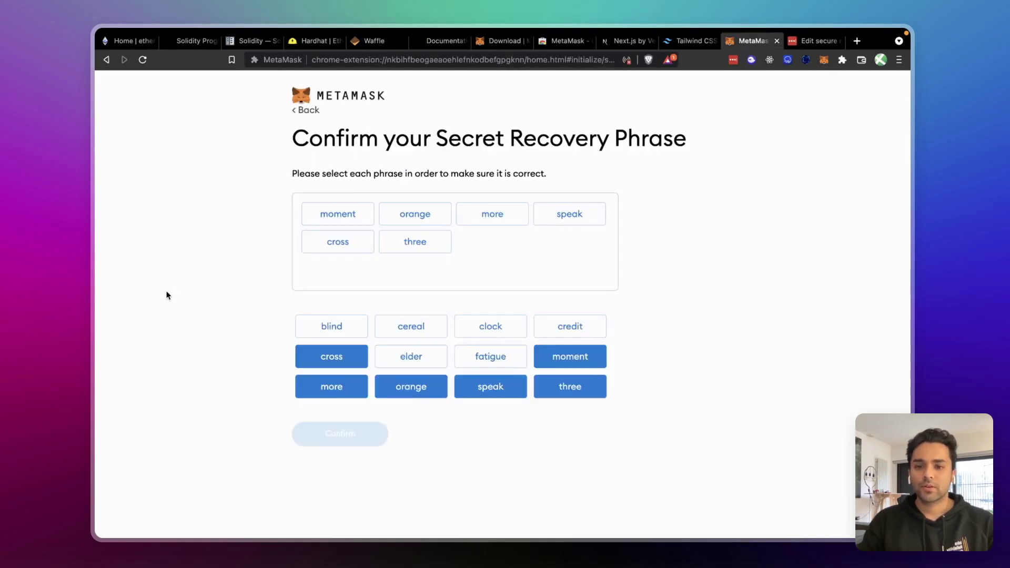
{"action": "left_click", "coordinate": [481, 355]}
{"action": "left_click", "coordinate": [345, 332]}
{"action": "left_click", "coordinate": [410, 362]}
{"action": "key", "text": "ctrl+Tab"}
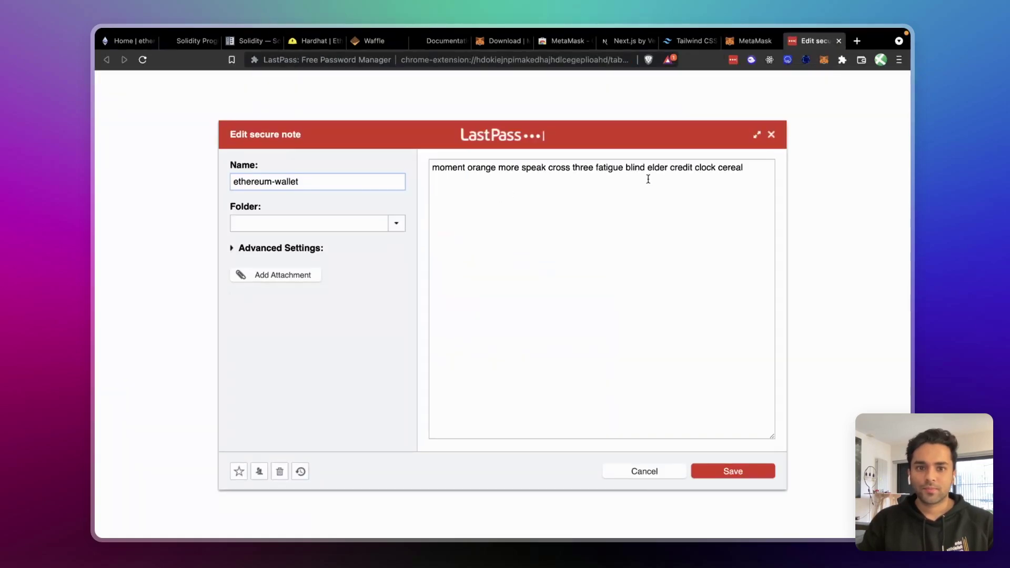
{"action": "key", "text": "ctrl+shift+Tab"}
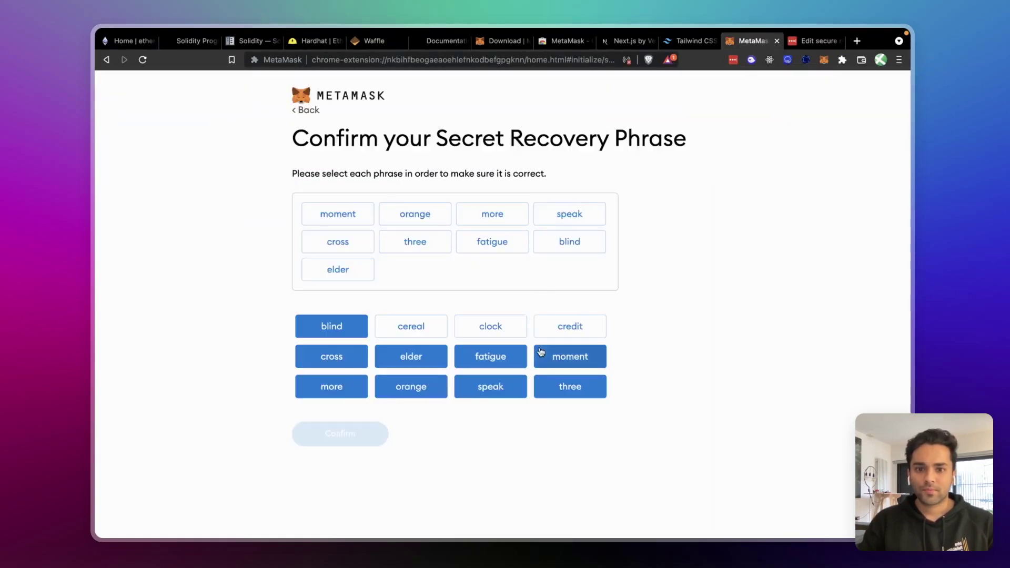
{"action": "left_click", "coordinate": [592, 327]}
{"action": "left_click", "coordinate": [496, 329]}
{"action": "left_click", "coordinate": [412, 326]}
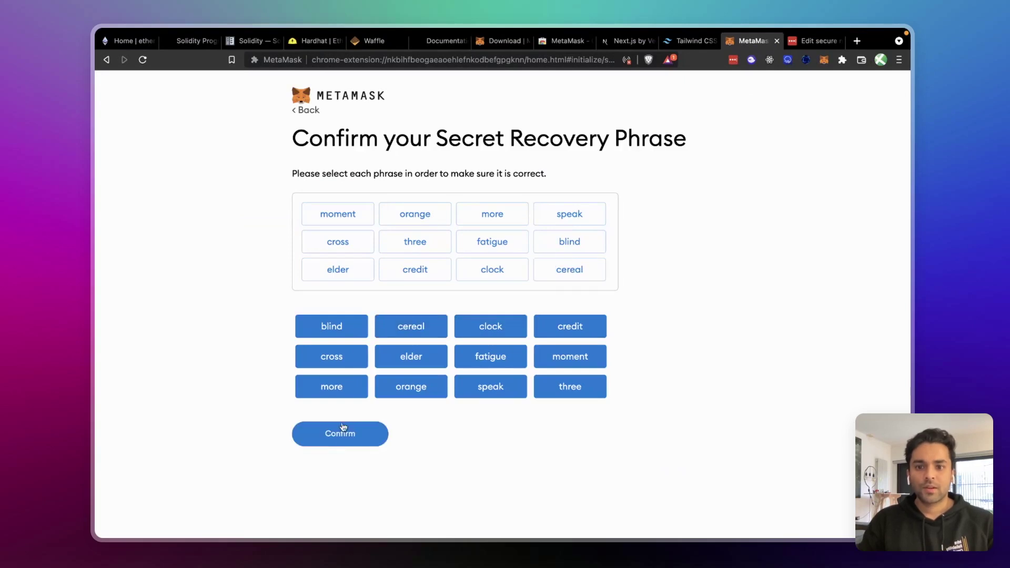
{"action": "left_click", "coordinate": [342, 441]}
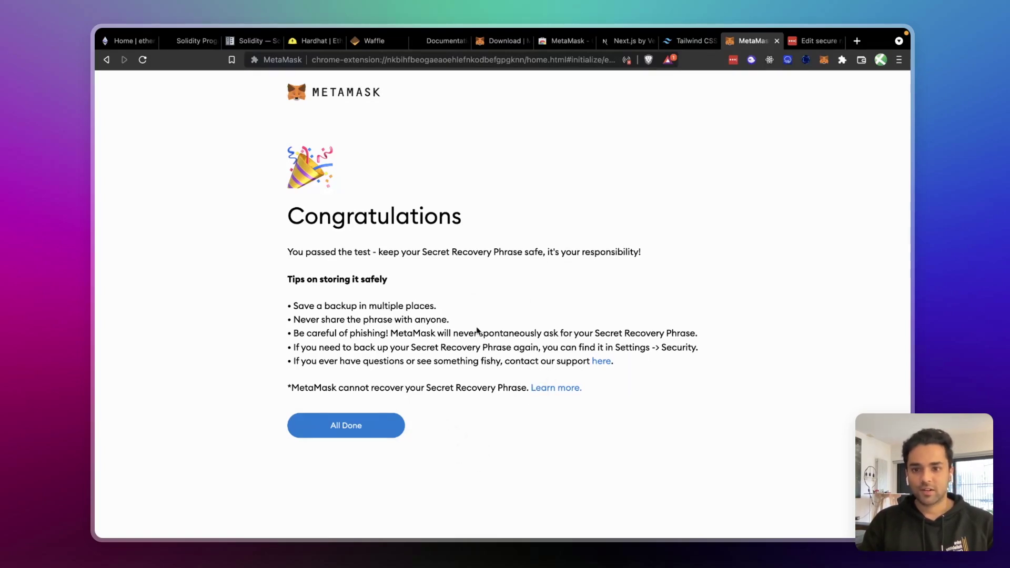
- Finish setup, dismiss What's new, turn on Show test networks, and close the wallet page
{"action": "left_click", "coordinate": [337, 426]}
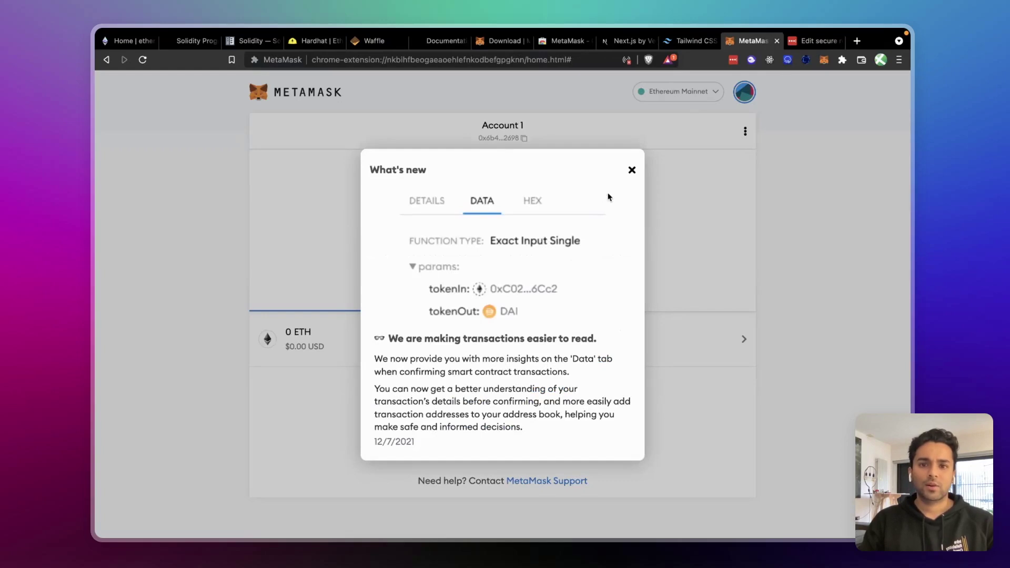
{"action": "left_click", "coordinate": [631, 170]}
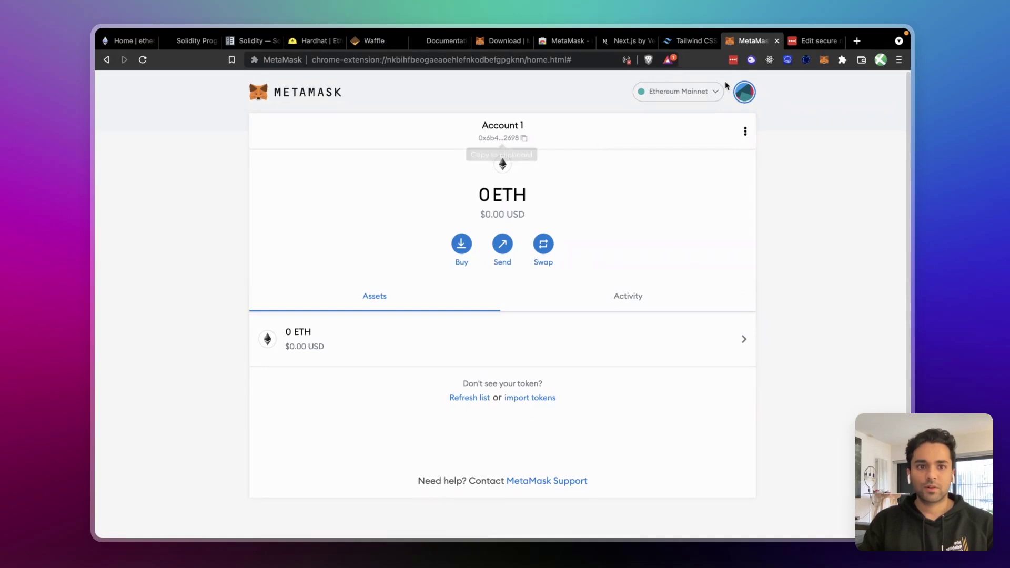
{"action": "key", "text": "alt+shift+m"}
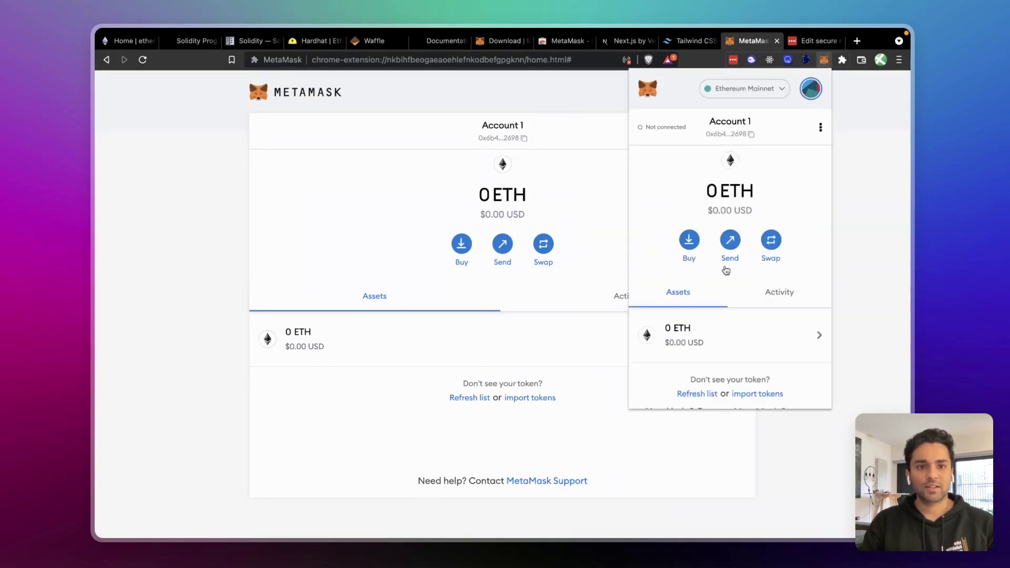
{"action": "left_click", "coordinate": [762, 92]}
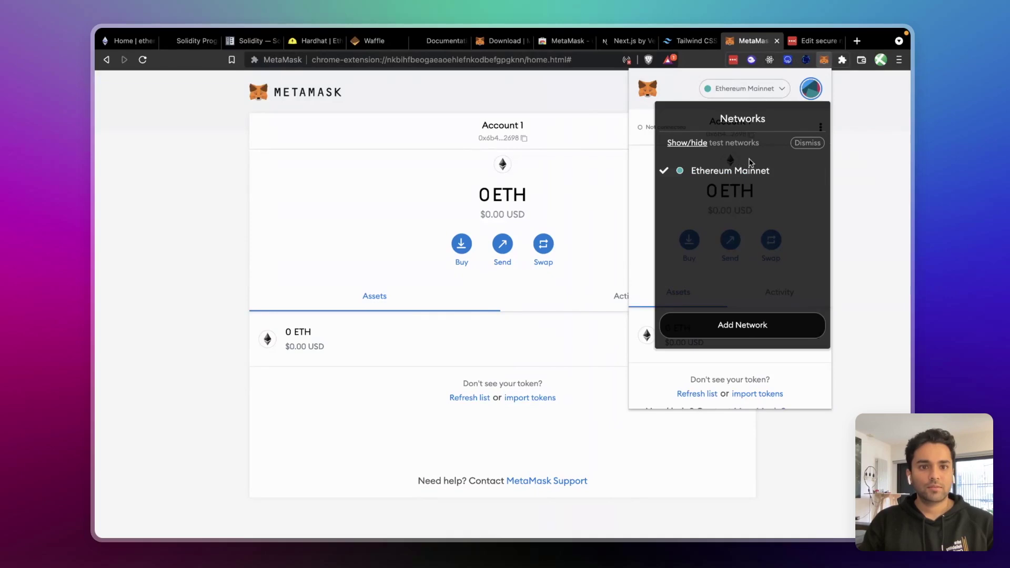
{"action": "left_click", "coordinate": [686, 143]}
{"action": "scroll", "coordinate": [687, 252], "scroll_direction": "up", "scroll_amount": 2}
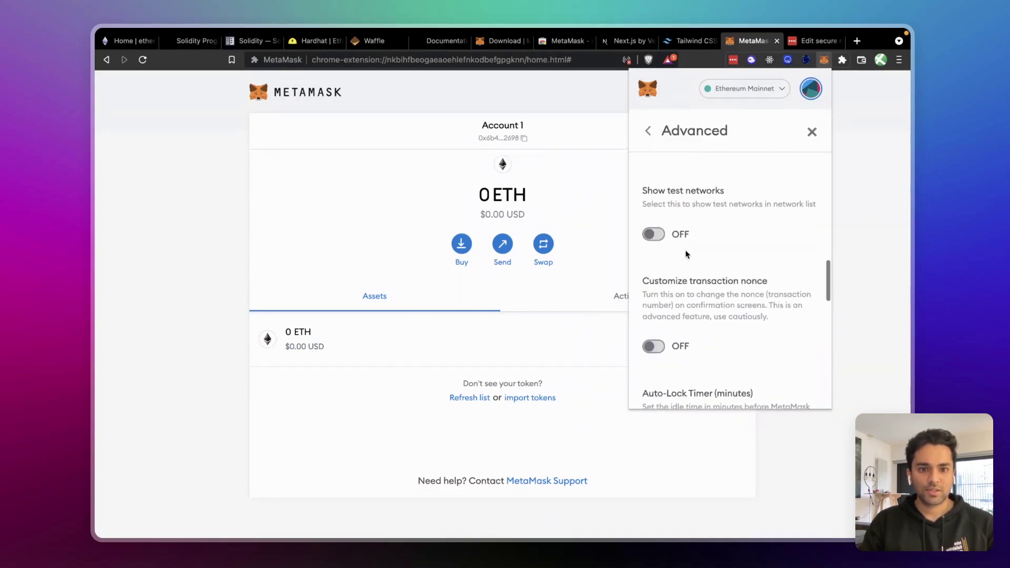
{"action": "left_click", "coordinate": [650, 287]}
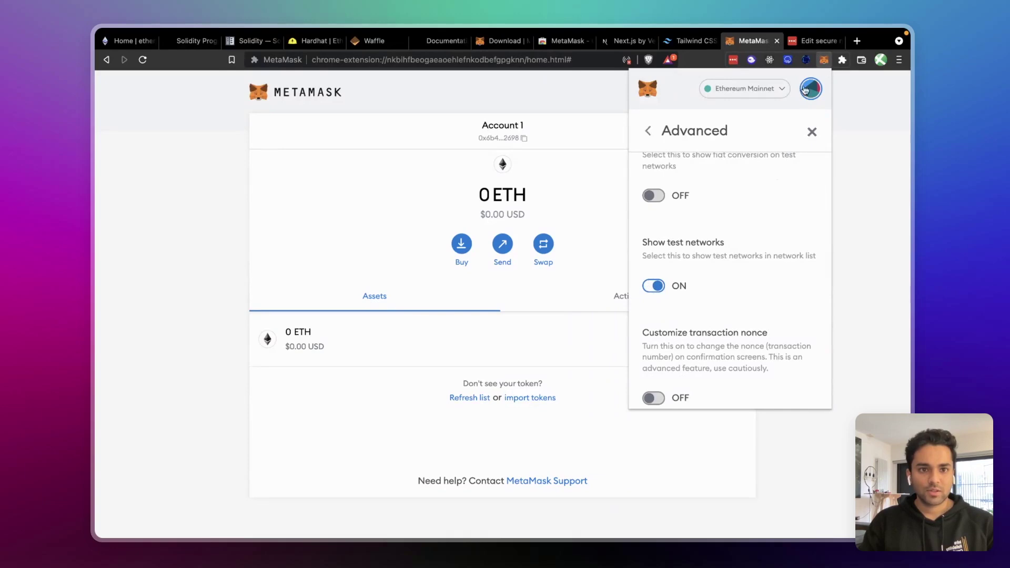
{"action": "left_click", "coordinate": [776, 41]}
- Close the LastPass note and switch MetaMask to the Ropsten Test Network
{"action": "left_click", "coordinate": [776, 41]}
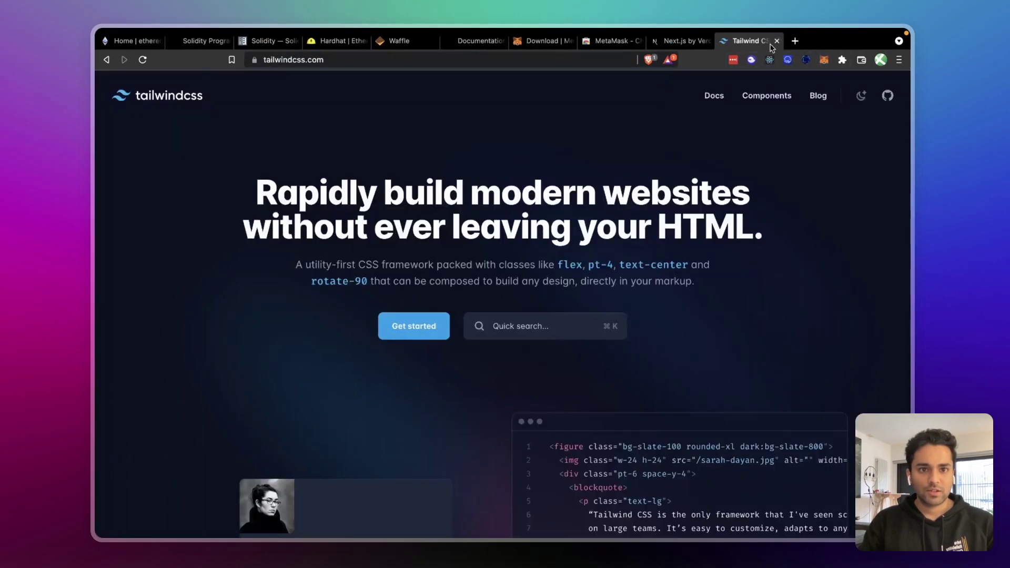
{"action": "left_click", "coordinate": [824, 59]}
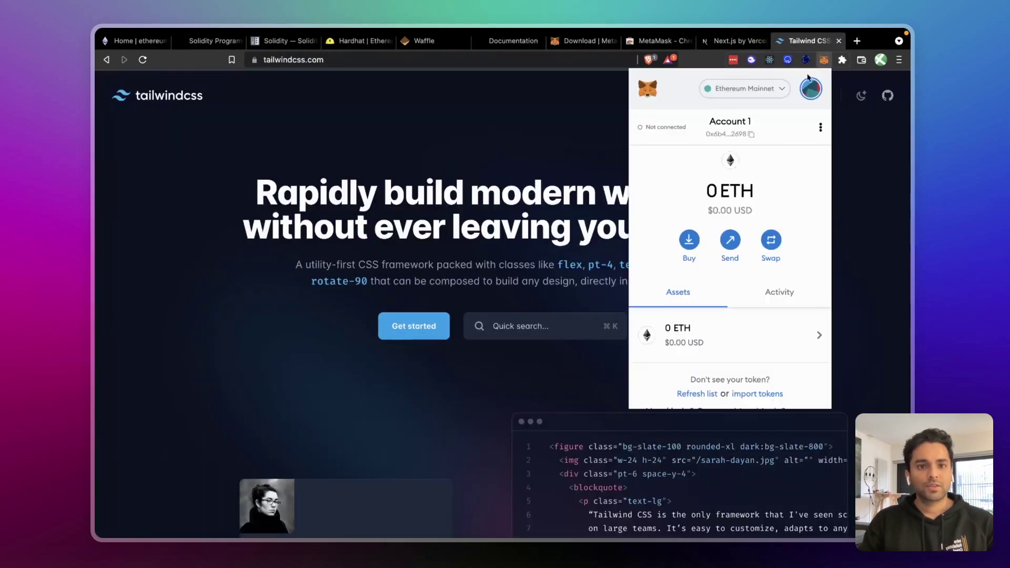
{"action": "left_click", "coordinate": [753, 96]}
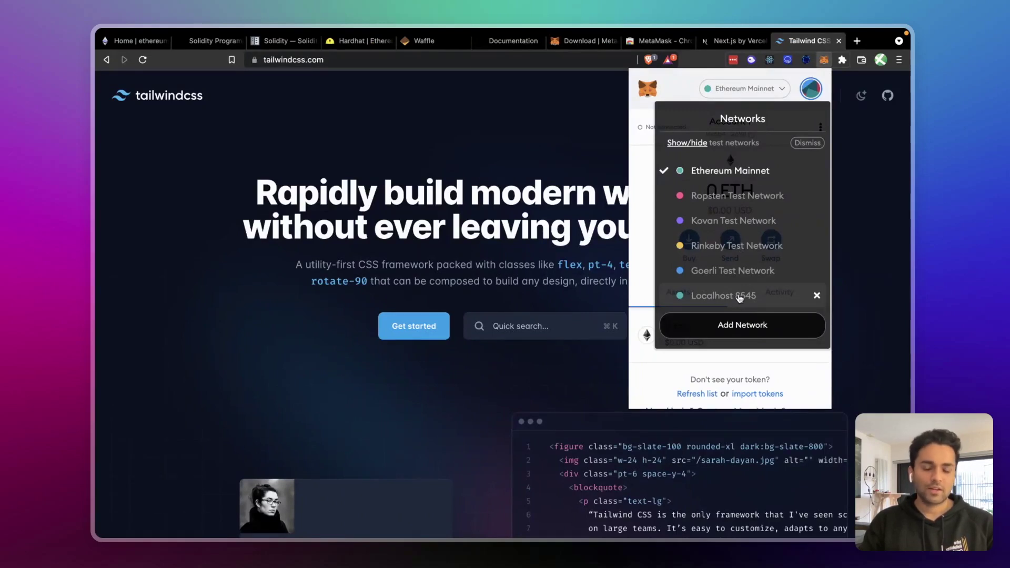
{"action": "left_click", "coordinate": [709, 195]}
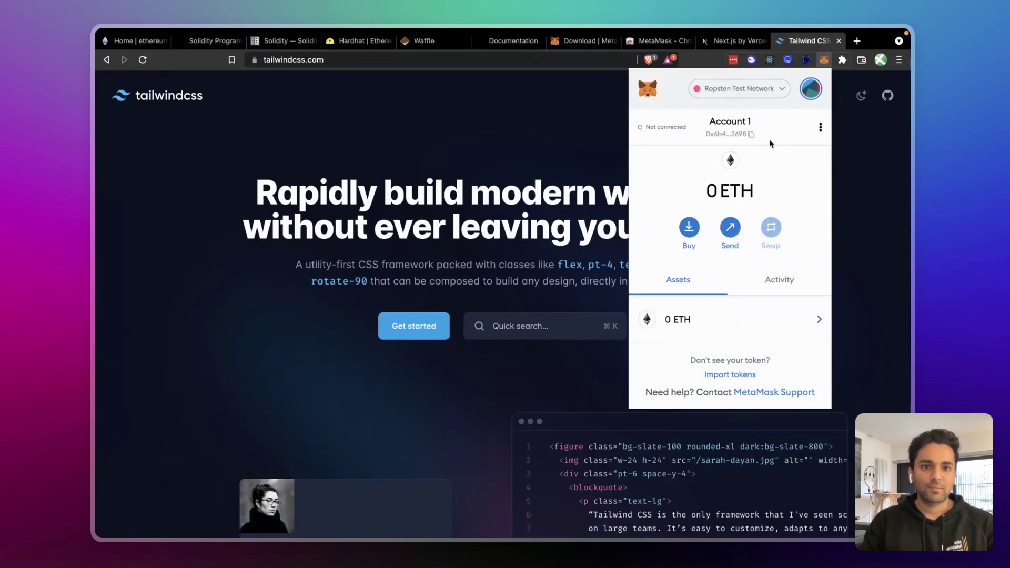
- Return to Account 1's overview showing 0 ETH and open a new browser tab
{"action": "left_click", "coordinate": [714, 96]}
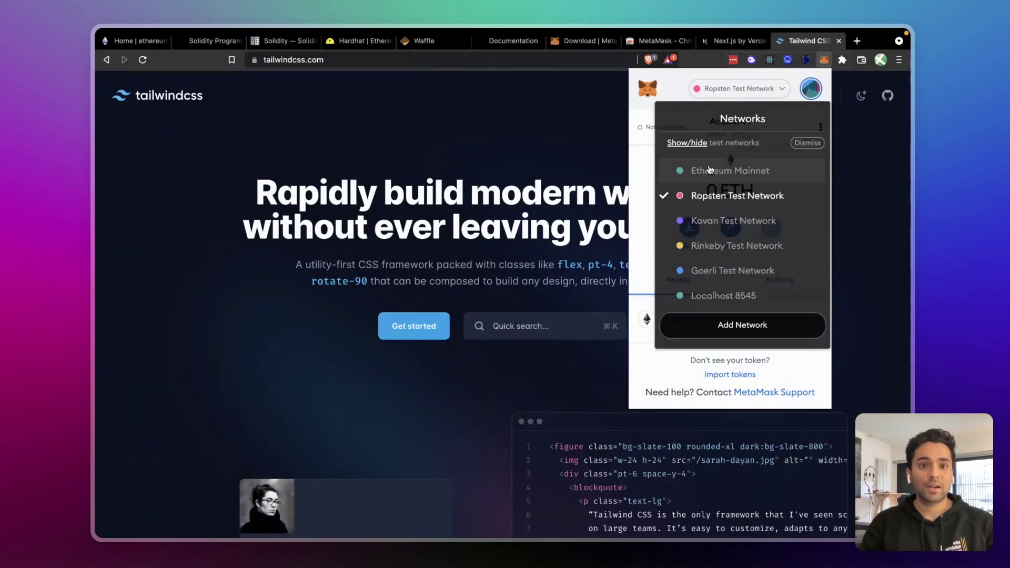
{"action": "left_click", "coordinate": [784, 373]}
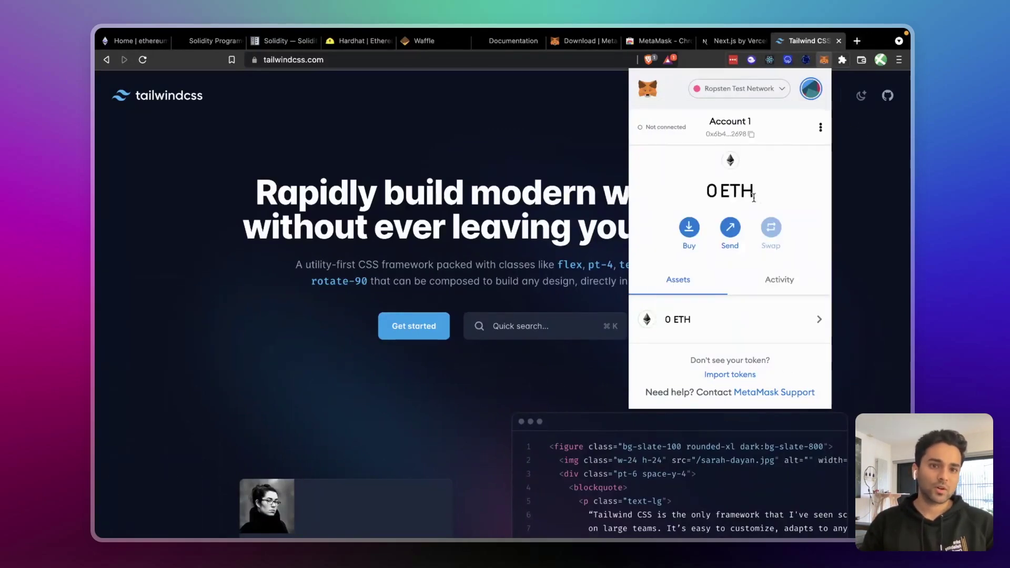
{"action": "left_click", "coordinate": [857, 41]}
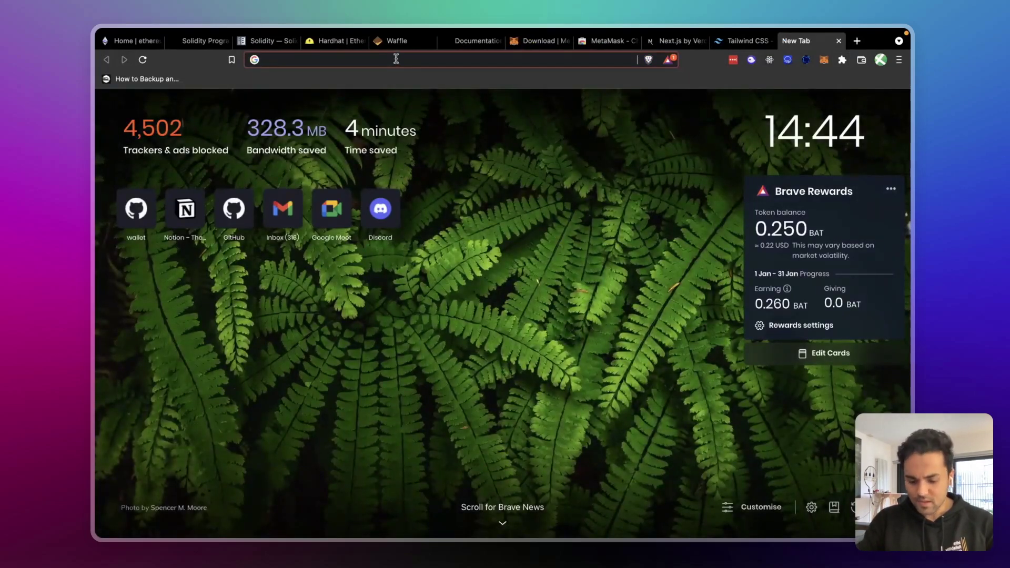
- Search Google for 'ropsten faucet' and copy the wallet's account address from MetaMask
{"action": "type", "text": "ropste"}
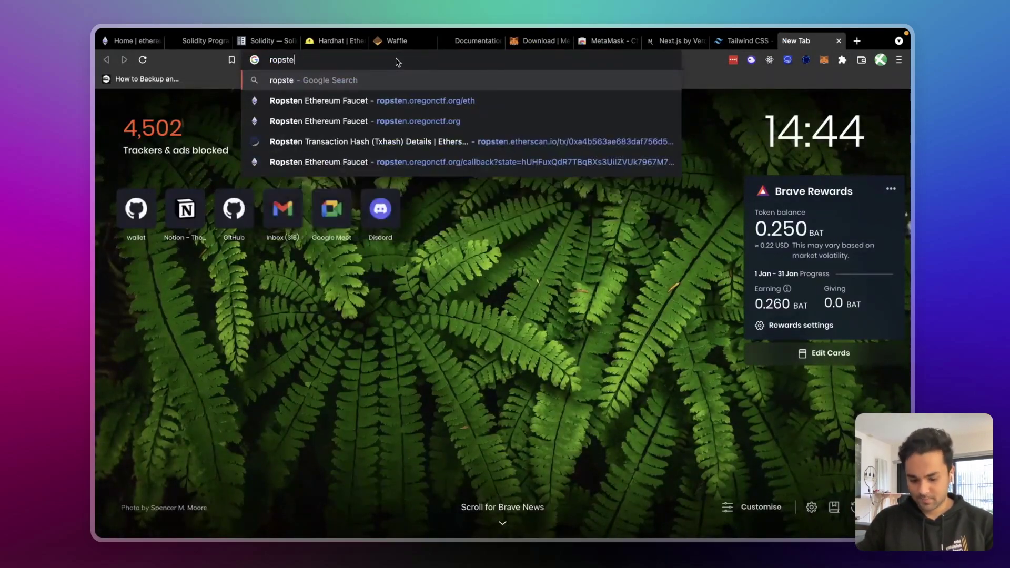
{"action": "type", "text": "n faucet"}
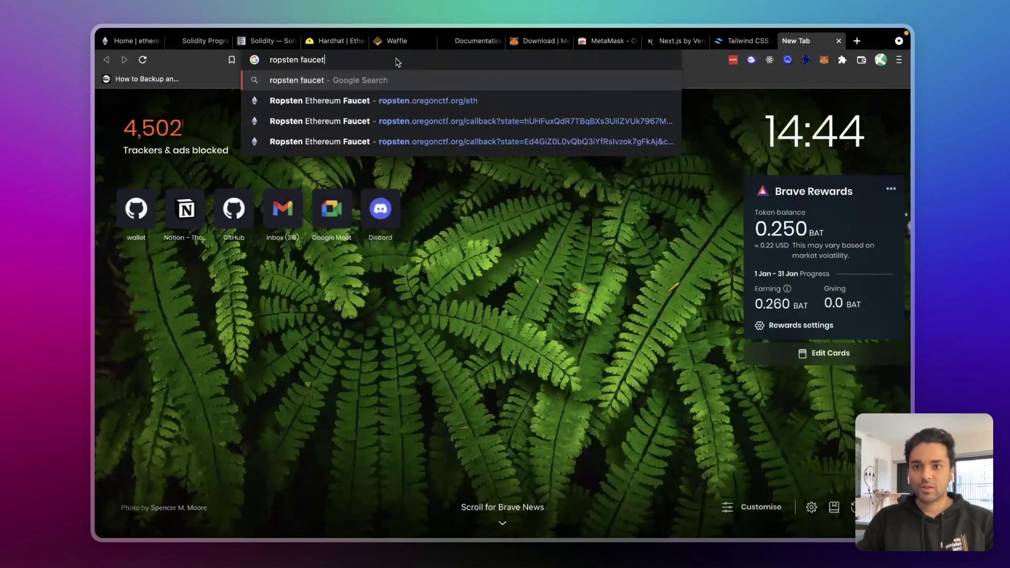
{"action": "key", "text": "Return"}
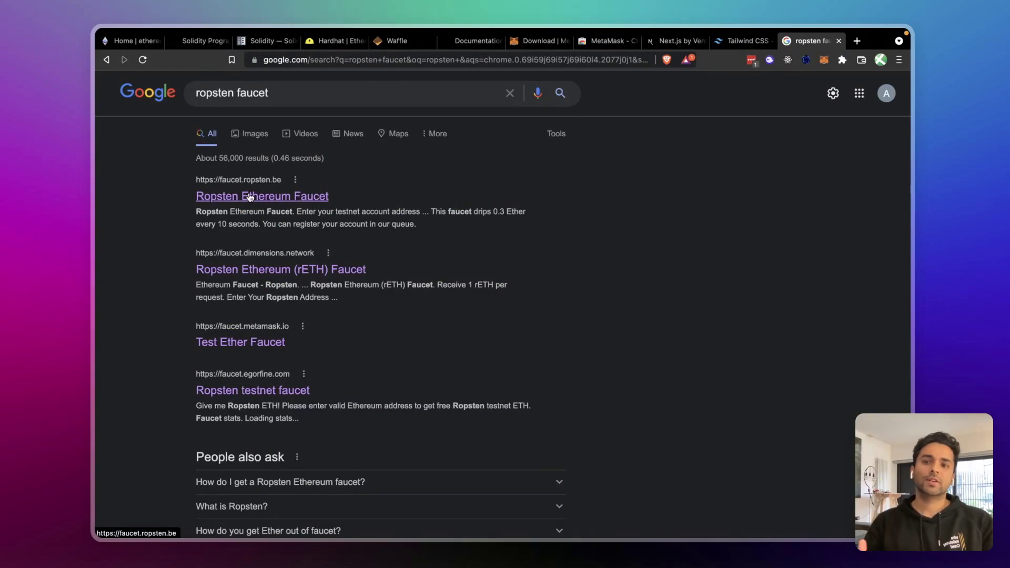
{"action": "left_click", "coordinate": [823, 61]}
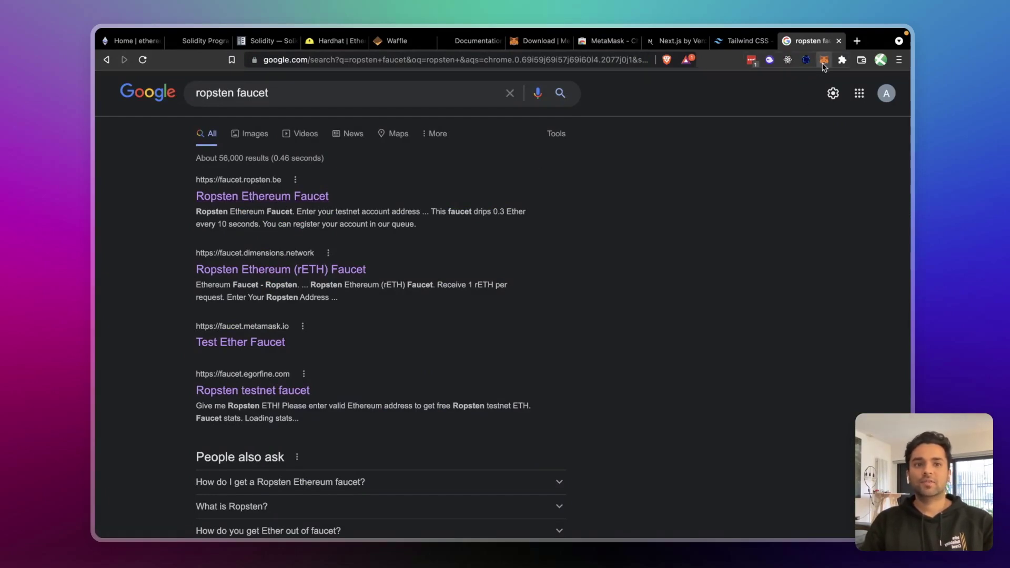
{"action": "left_click", "coordinate": [766, 129]}
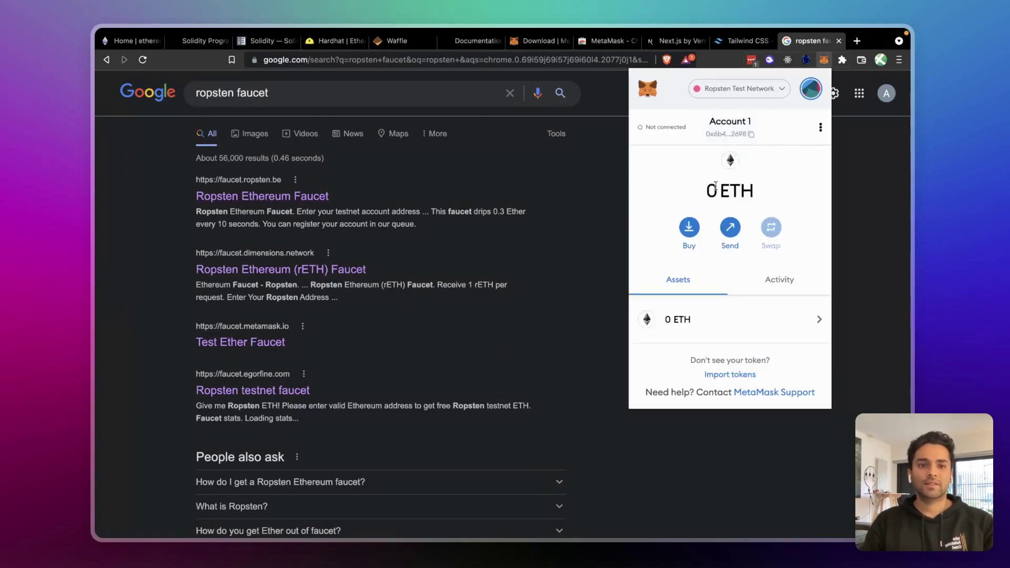
{"action": "triple_click", "coordinate": [715, 186]}
{"action": "left_click", "coordinate": [859, 195]}
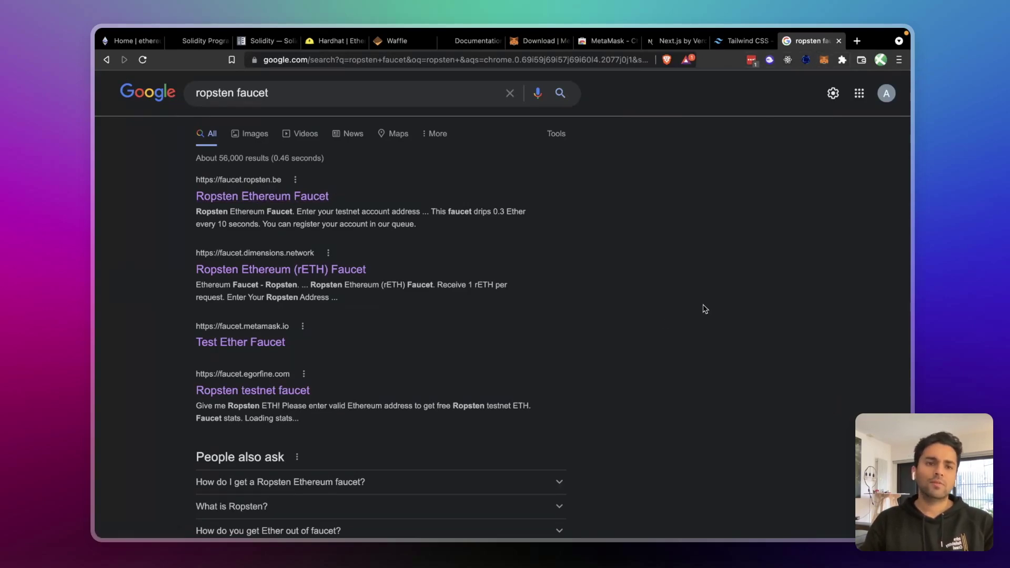
{"action": "left_click", "coordinate": [824, 60]}
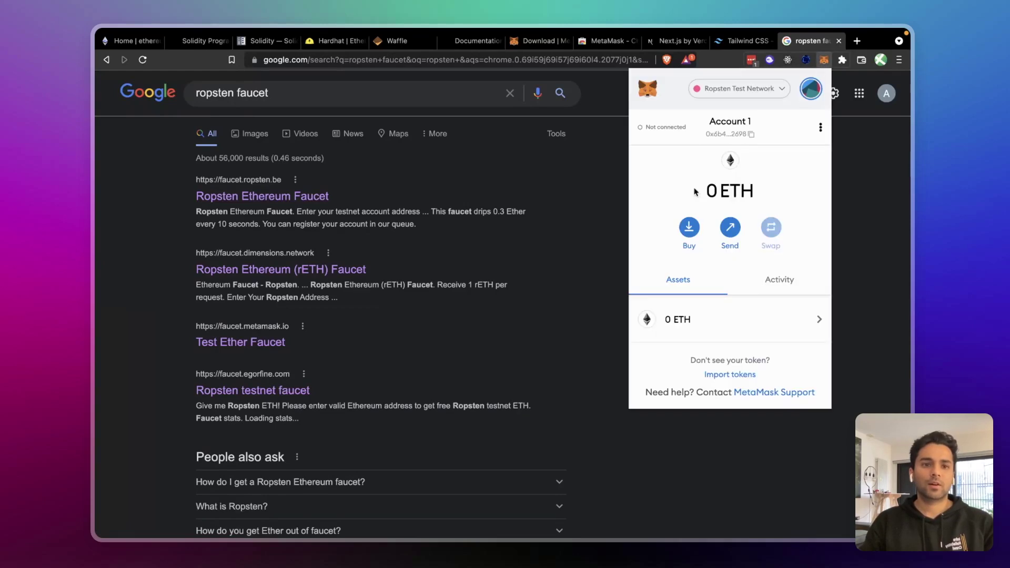
{"action": "left_click", "coordinate": [432, 231]}
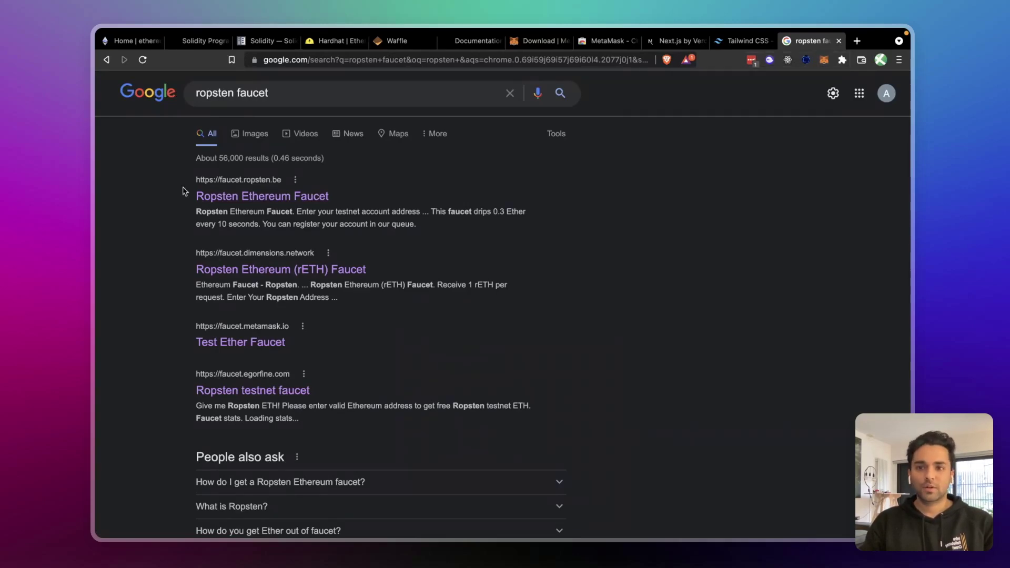
- Open the Ropsten Ethereum Faucet, rETH Faucet and Test Ether Faucet results in new tabs
{"action": "left_click", "coordinate": [248, 202], "text": "super"}
{"action": "left_click", "coordinate": [259, 267], "text": "super"}
{"action": "left_click", "coordinate": [238, 342], "text": "super"}
- Open the Ropsten testnet faucet tab, then queue a test Ether request for the wallet address
{"action": "left_click", "coordinate": [237, 392], "text": "super"}
{"action": "left_click", "coordinate": [667, 50]}
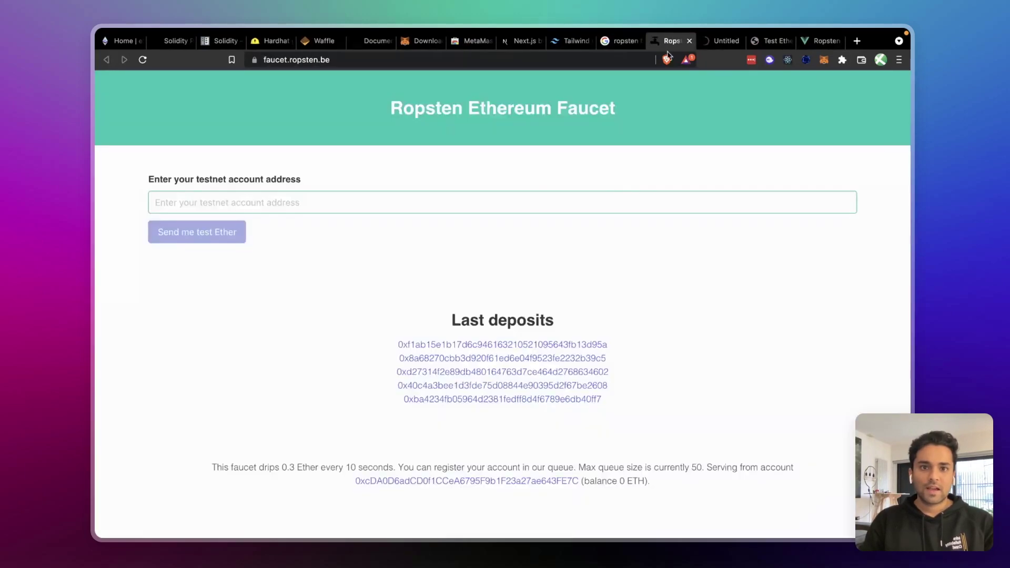
{"action": "left_click", "coordinate": [823, 60]}
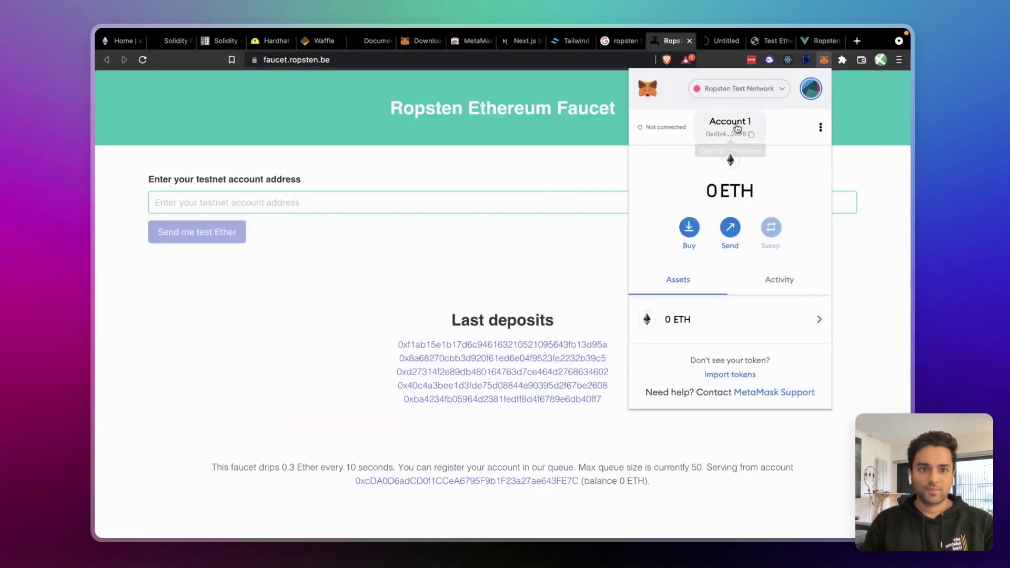
{"action": "left_click", "coordinate": [374, 199]}
{"action": "key", "text": "super+v"}
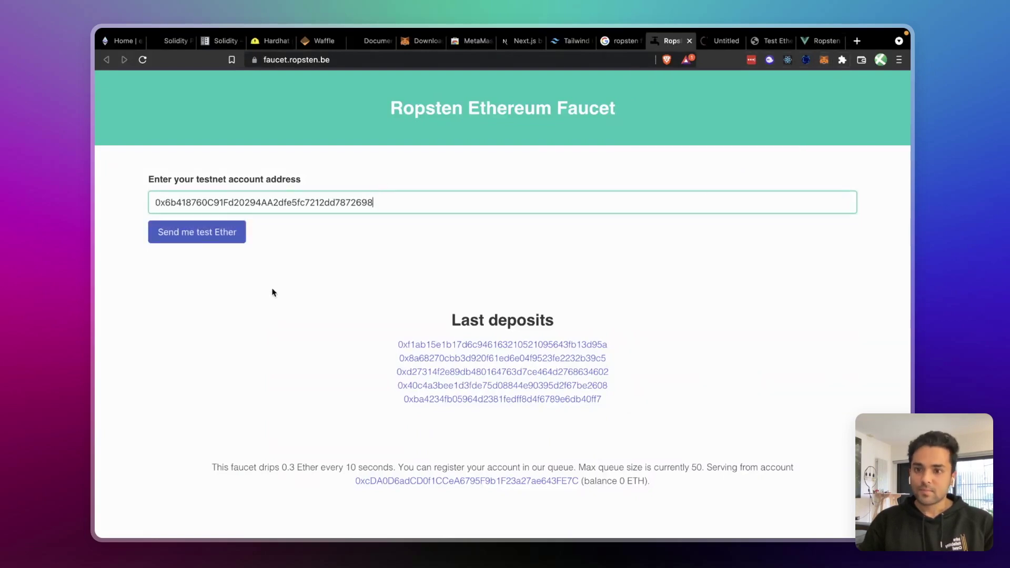
{"action": "left_click", "coordinate": [224, 234]}
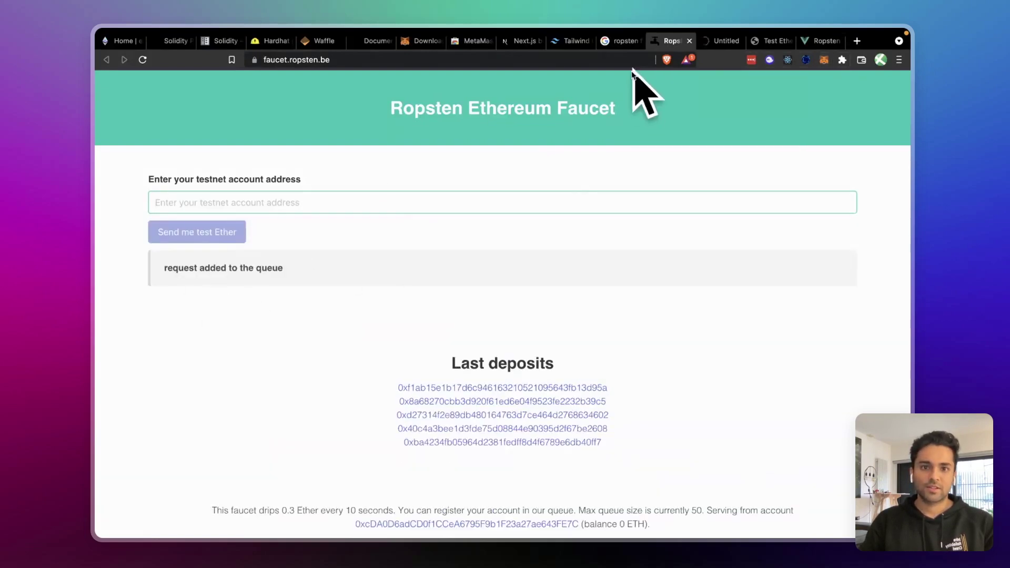
{"action": "left_click", "coordinate": [689, 41]}
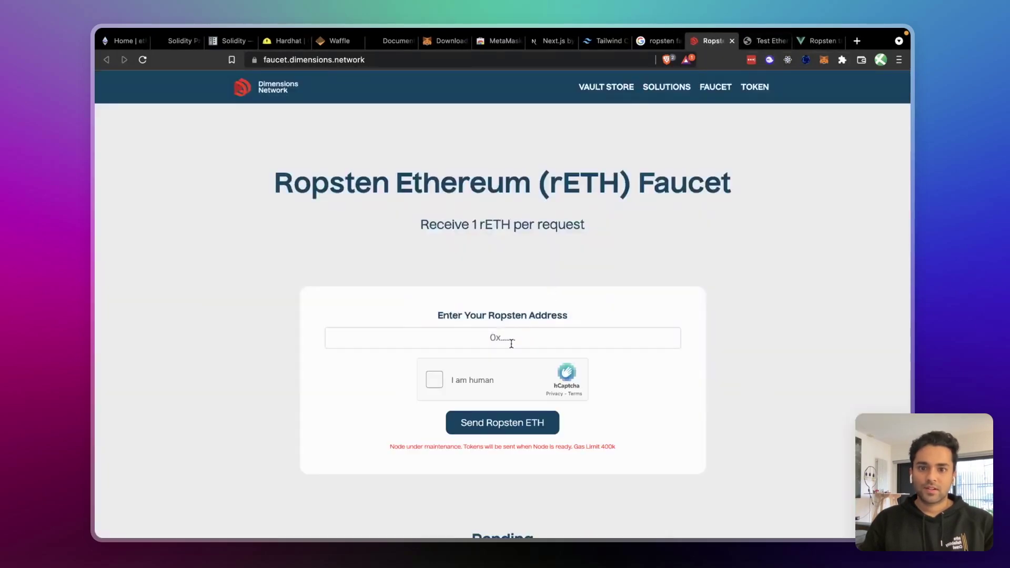
- Paste the wallet address and complete the fire truck hCaptcha image challenge
{"action": "left_click", "coordinate": [511, 339]}
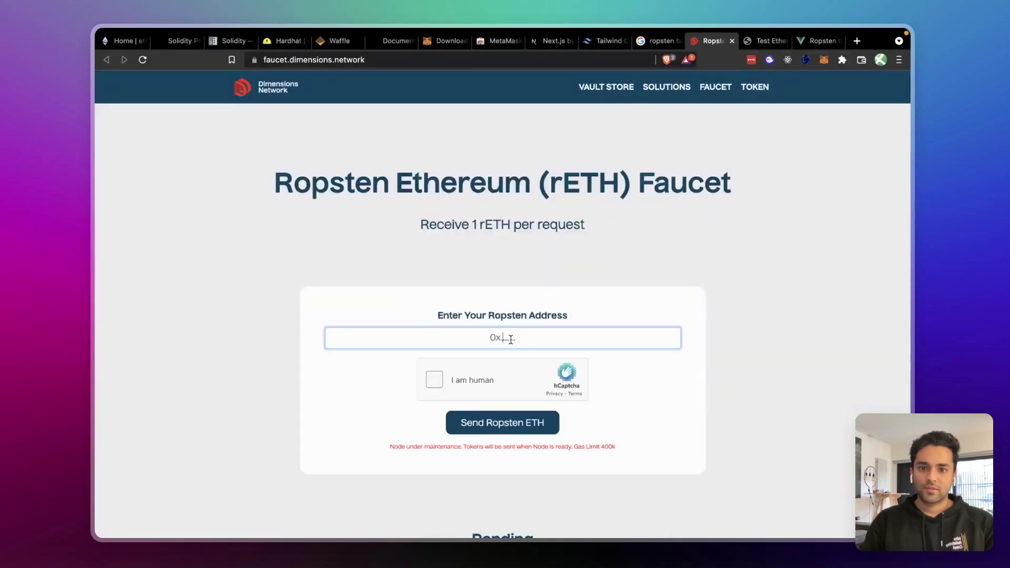
{"action": "left_click", "coordinate": [436, 380]}
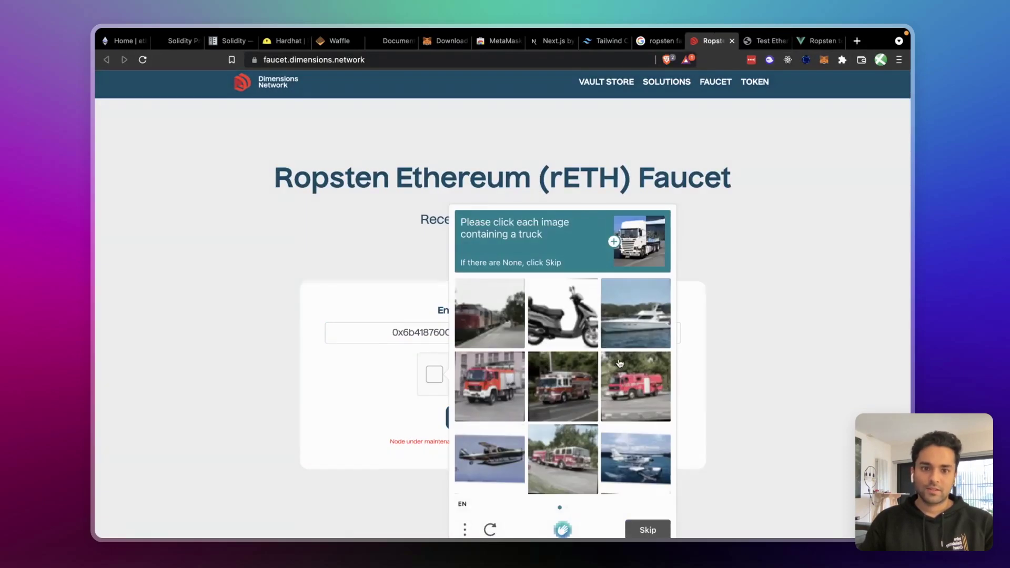
{"action": "left_click", "coordinate": [506, 398]}
{"action": "left_click", "coordinate": [632, 404]}
{"action": "left_click", "coordinate": [571, 455]}
{"action": "left_click", "coordinate": [646, 531]}
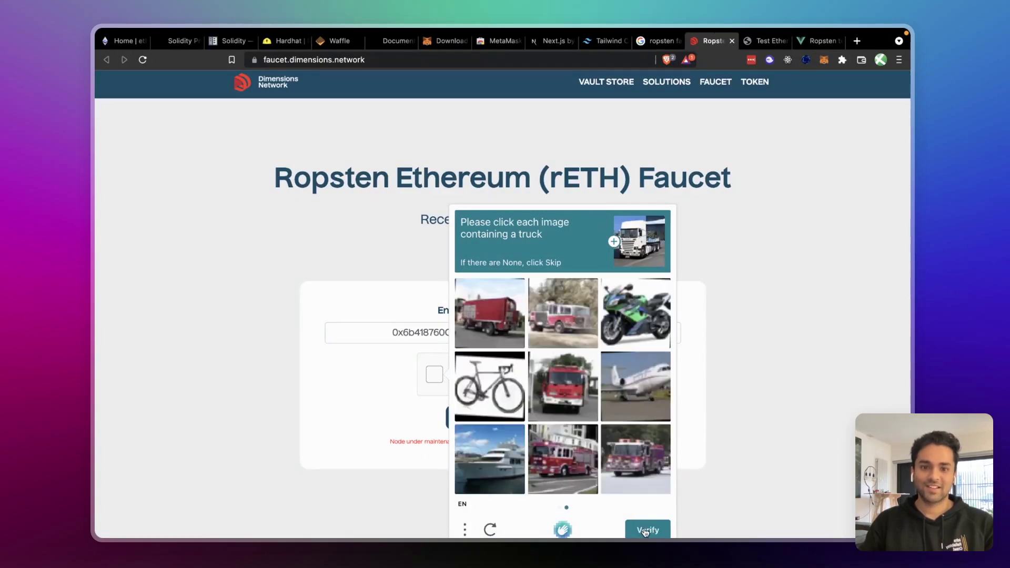
{"action": "left_click", "coordinate": [563, 389]}
{"action": "left_click", "coordinate": [491, 315]}
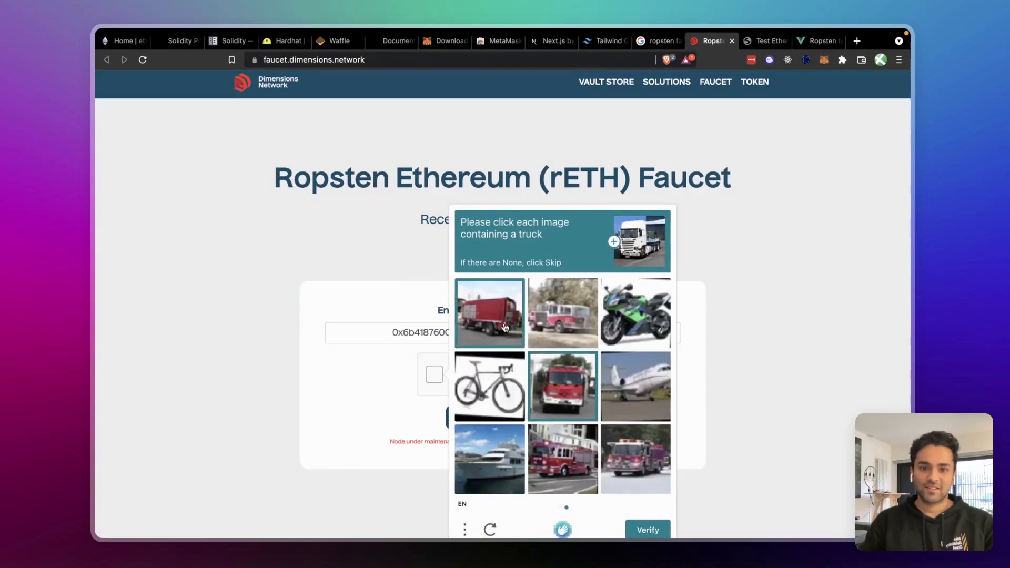
{"action": "left_click", "coordinate": [545, 481]}
{"action": "left_click", "coordinate": [656, 470]}
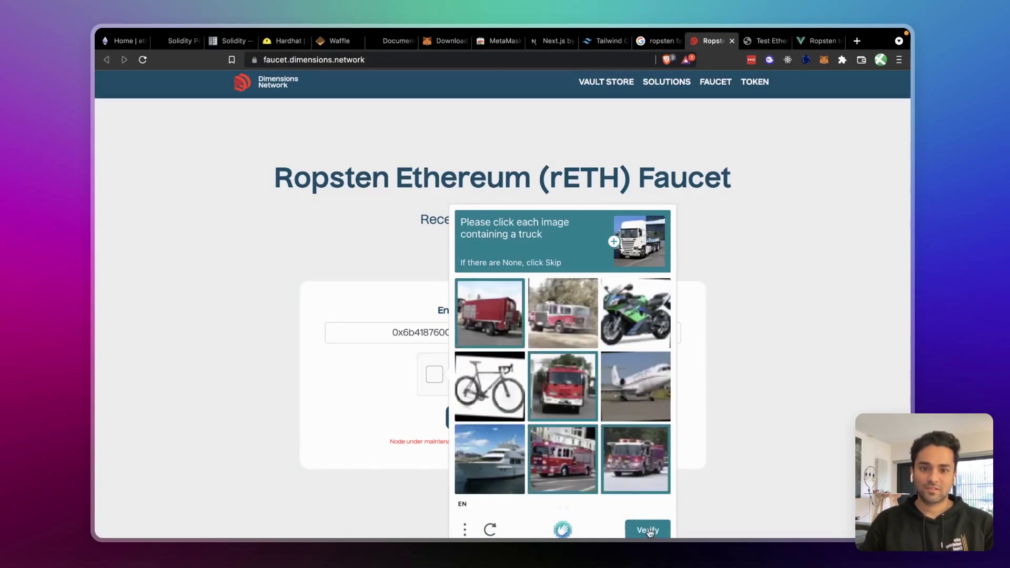
{"action": "left_click", "coordinate": [650, 531]}
- Request Ropsten ETH and pass the bicycle image verification
{"action": "left_click", "coordinate": [504, 417]}
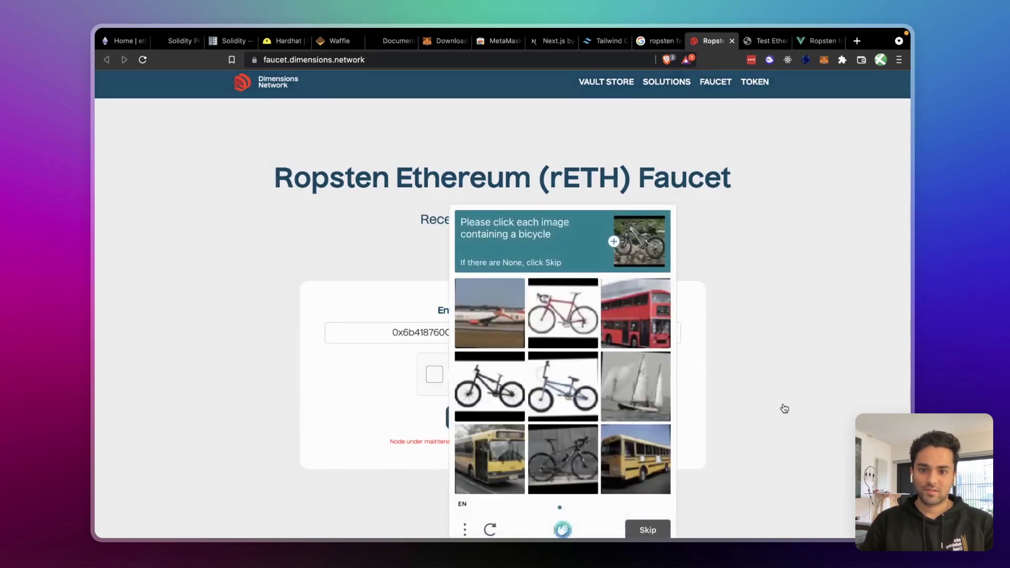
{"action": "left_click", "coordinate": [544, 328]}
{"action": "left_click", "coordinate": [562, 370]}
{"action": "left_click", "coordinate": [503, 389]}
{"action": "left_click", "coordinate": [544, 440]}
{"action": "left_click", "coordinate": [645, 527]}
{"action": "left_click", "coordinate": [569, 399]}
{"action": "left_click", "coordinate": [634, 399]}
{"action": "left_click", "coordinate": [639, 462]}
{"action": "left_click", "coordinate": [645, 332]}
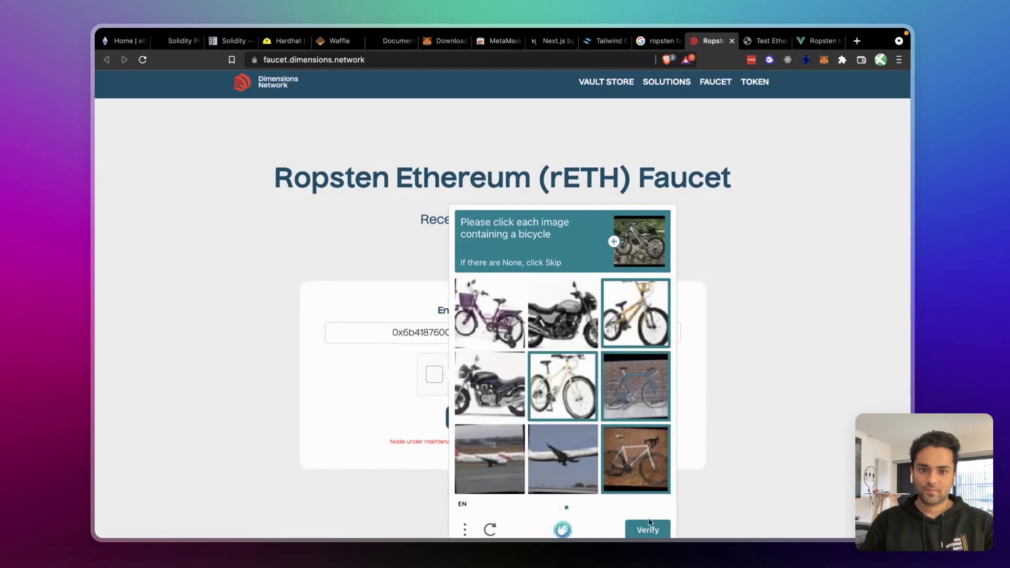
{"action": "left_click", "coordinate": [648, 530]}
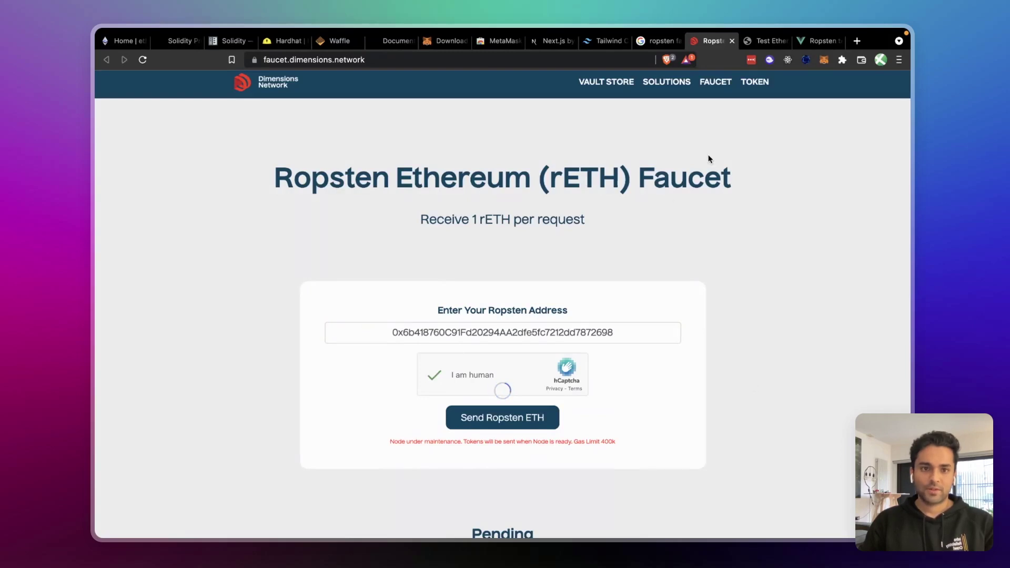
- Connect Account 1 to the MetaMask Ether Faucet and request 1 ether, which errors
{"action": "left_click", "coordinate": [732, 46]}
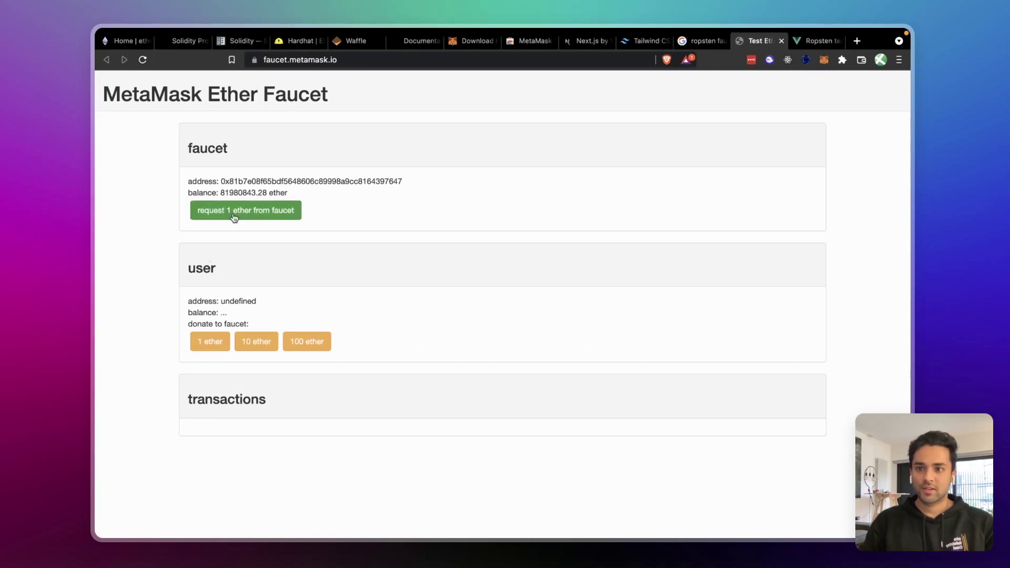
{"action": "left_click", "coordinate": [237, 213]}
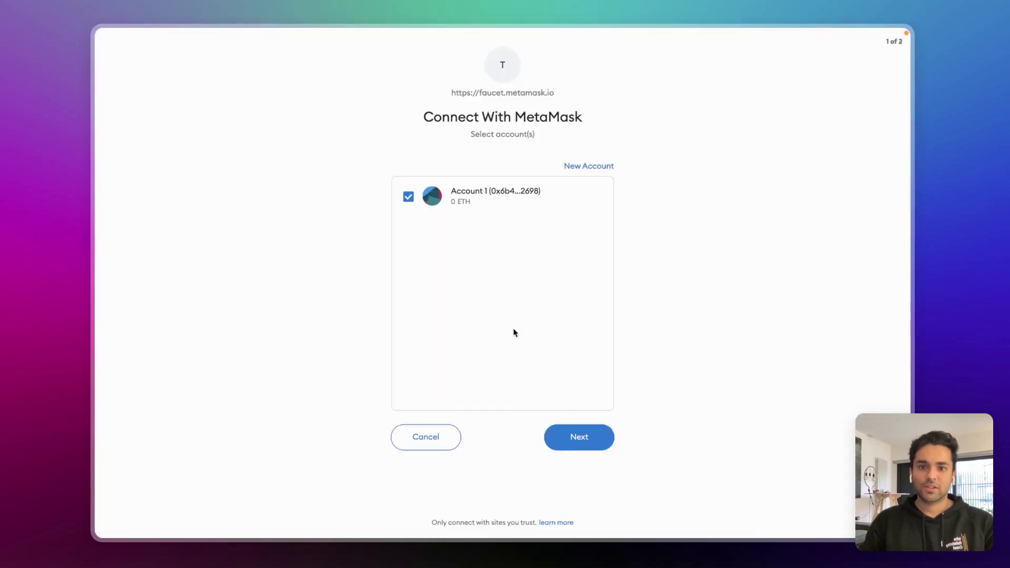
{"action": "left_click", "coordinate": [577, 434]}
{"action": "left_click", "coordinate": [881, 211]}
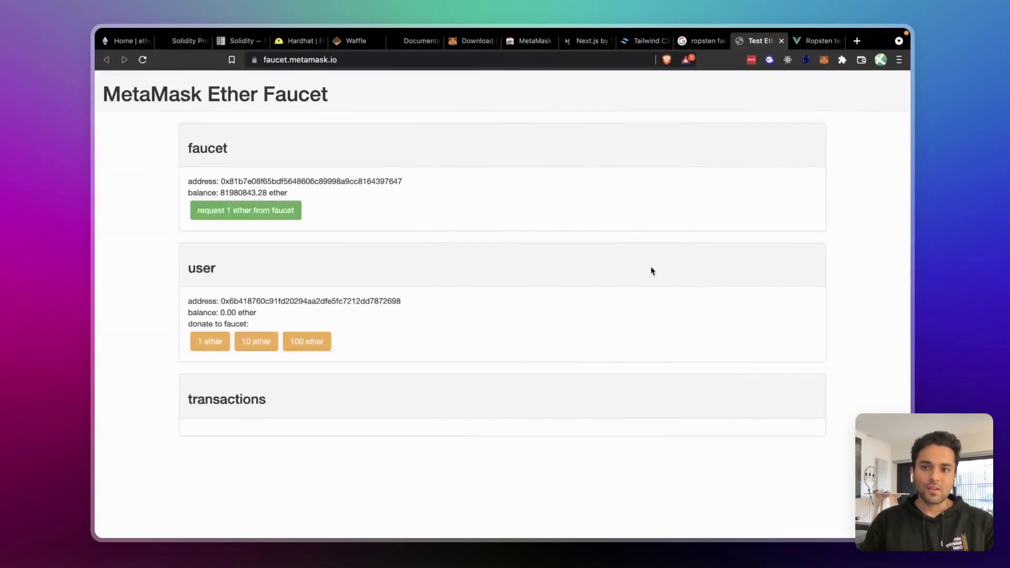
{"action": "left_click", "coordinate": [237, 211]}
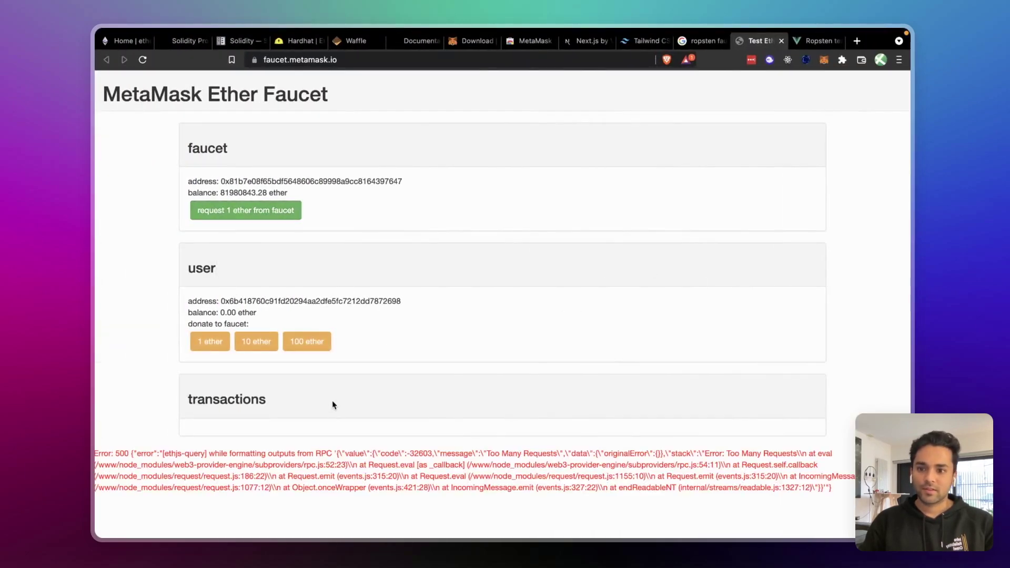
- Get 0.3000 Ropsten ETH sent to the pasted wallet address from the Ropsten testnet faucet
{"action": "left_click", "coordinate": [818, 41]}
{"action": "left_click", "coordinate": [289, 162]}
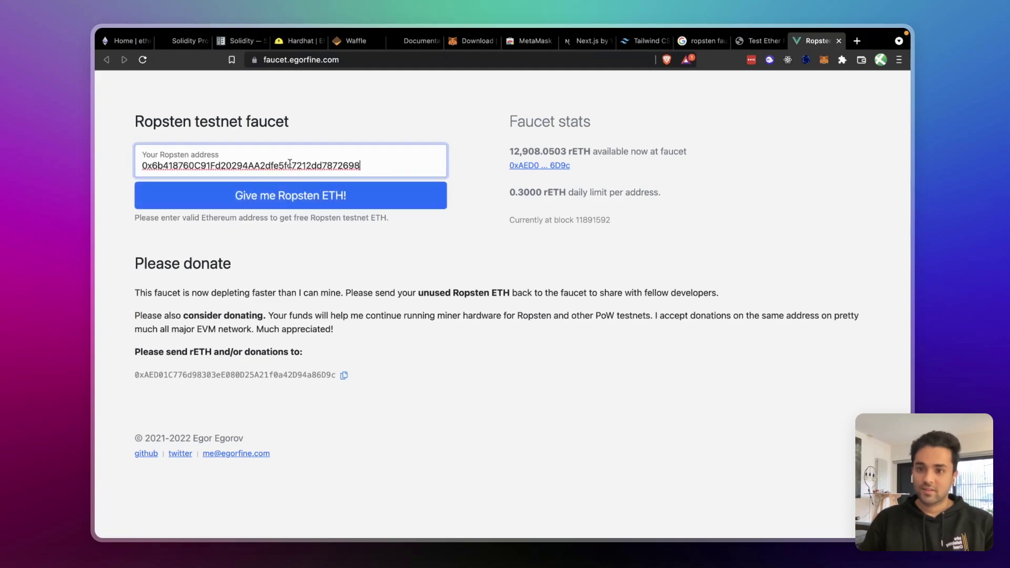
{"action": "left_click", "coordinate": [274, 203]}
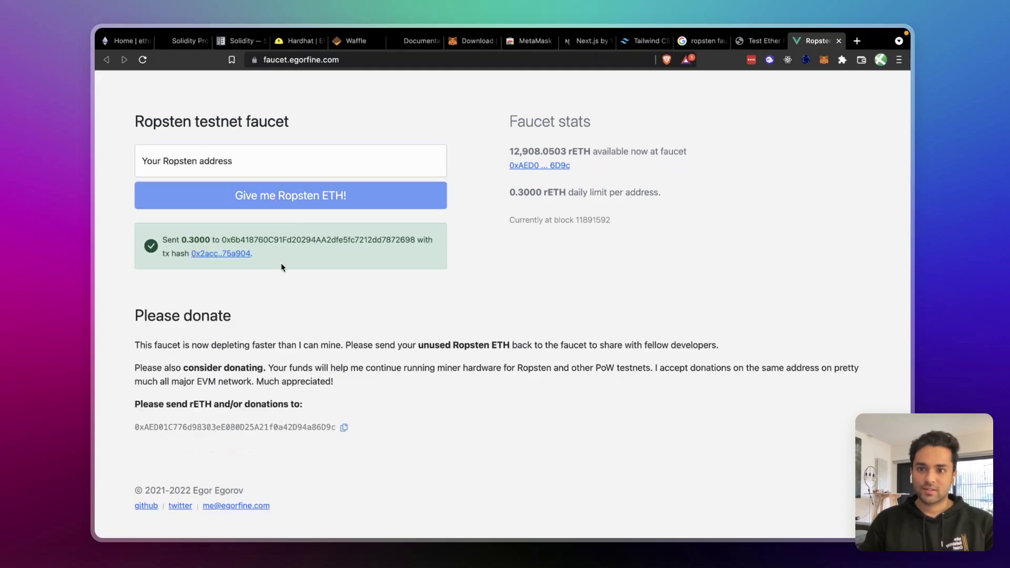
{"action": "left_click_drag", "start_coordinate": [183, 240], "coordinate": [260, 252]}
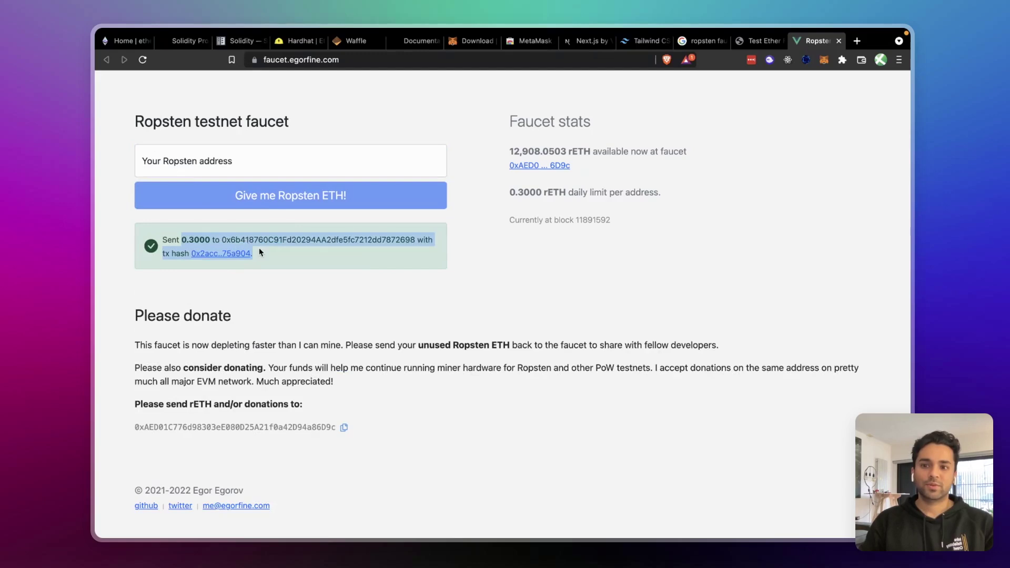
{"action": "left_click", "coordinate": [242, 269]}
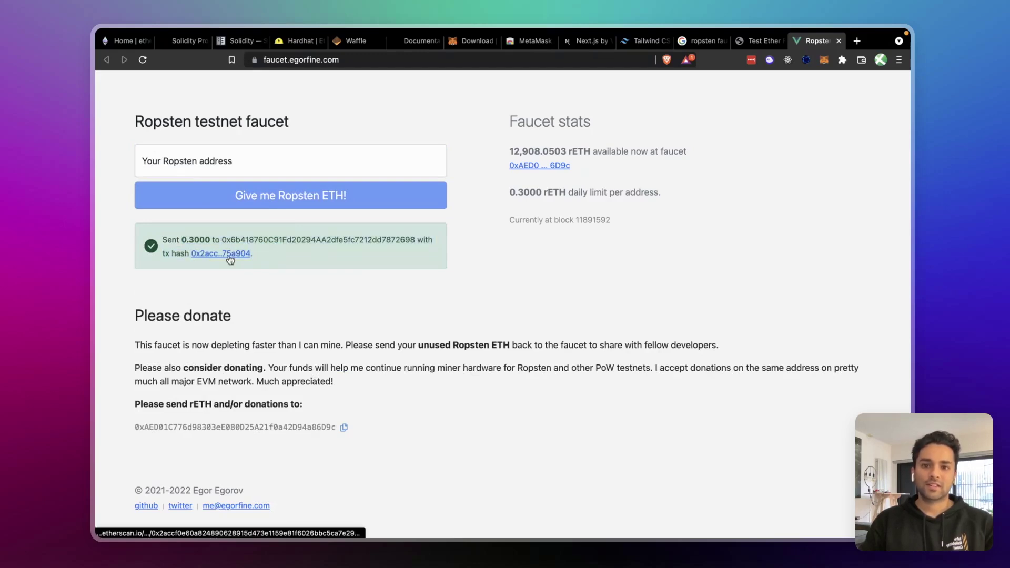
- View the 0.3 ETH transaction's full details on Etherscan, reload until Success, and check the wallet balance
{"action": "left_click", "coordinate": [229, 256]}
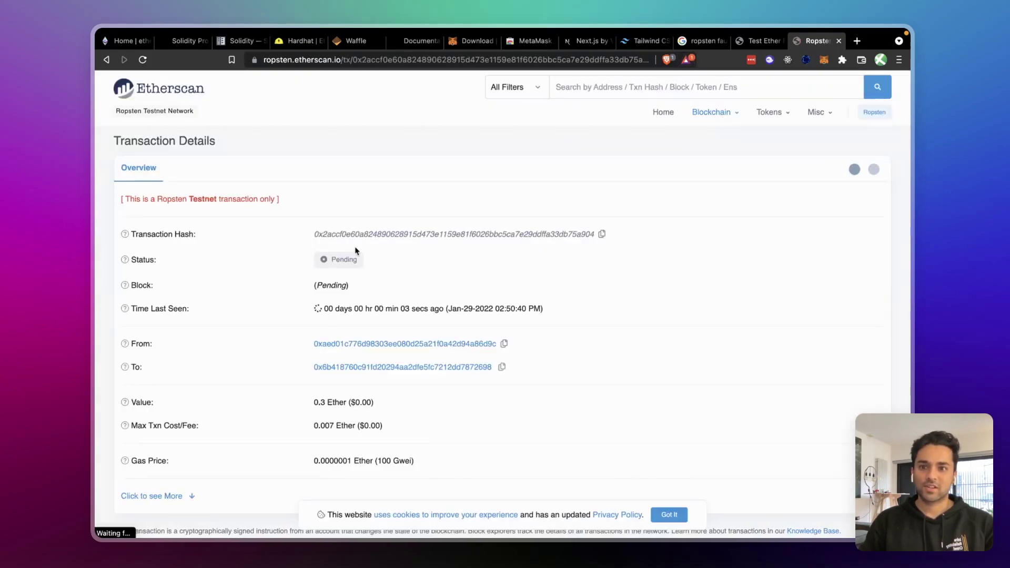
{"action": "scroll", "coordinate": [216, 234], "scroll_direction": "down", "scroll_amount": 1}
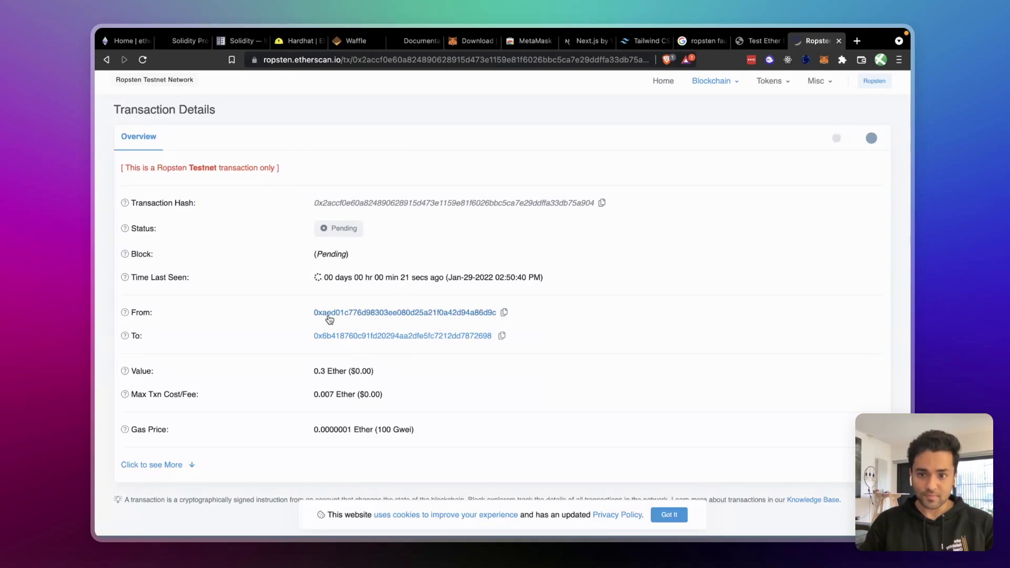
{"action": "scroll", "coordinate": [366, 415], "scroll_direction": "down", "scroll_amount": 1}
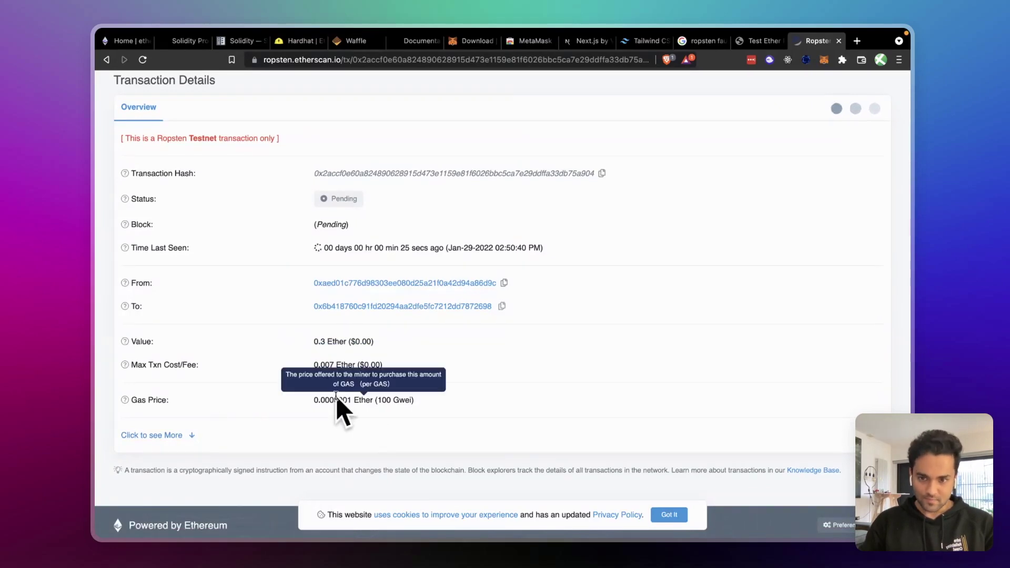
{"action": "left_click", "coordinate": [176, 436]}
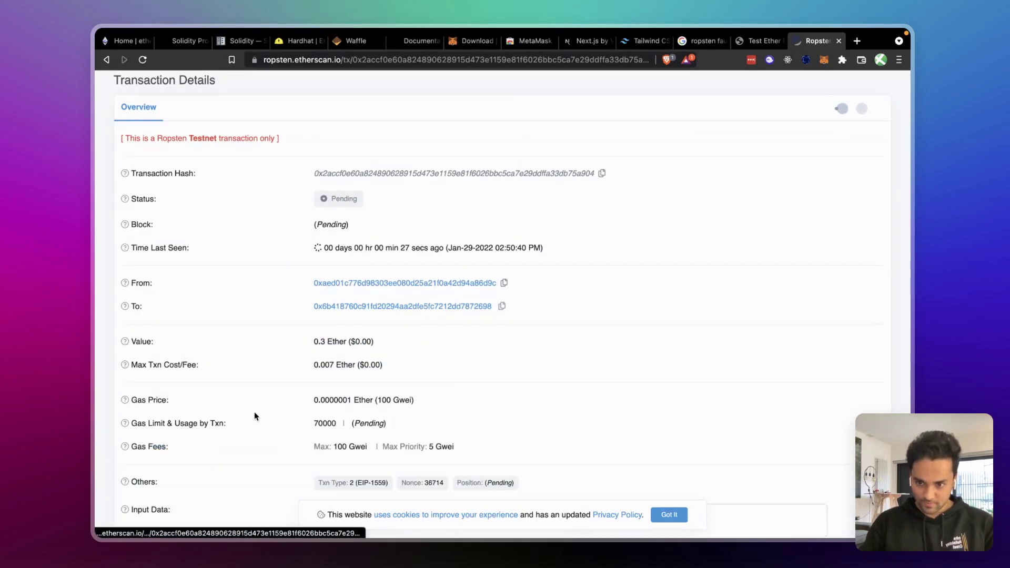
{"action": "scroll", "coordinate": [294, 444], "scroll_direction": "down", "scroll_amount": 2}
{"action": "scroll", "coordinate": [295, 443], "scroll_direction": "down", "scroll_amount": 1}
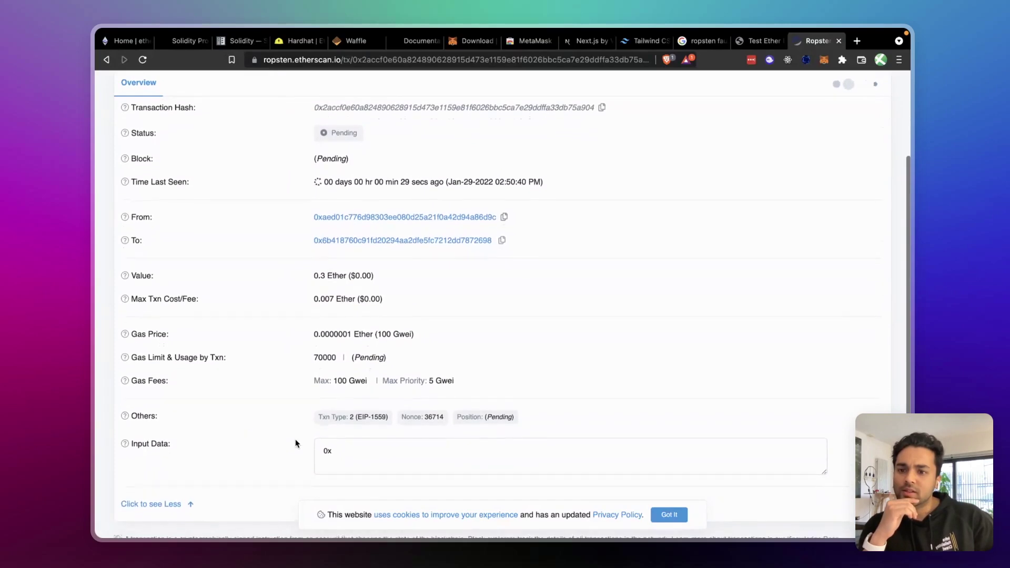
{"action": "scroll", "coordinate": [251, 424], "scroll_direction": "down", "scroll_amount": 2}
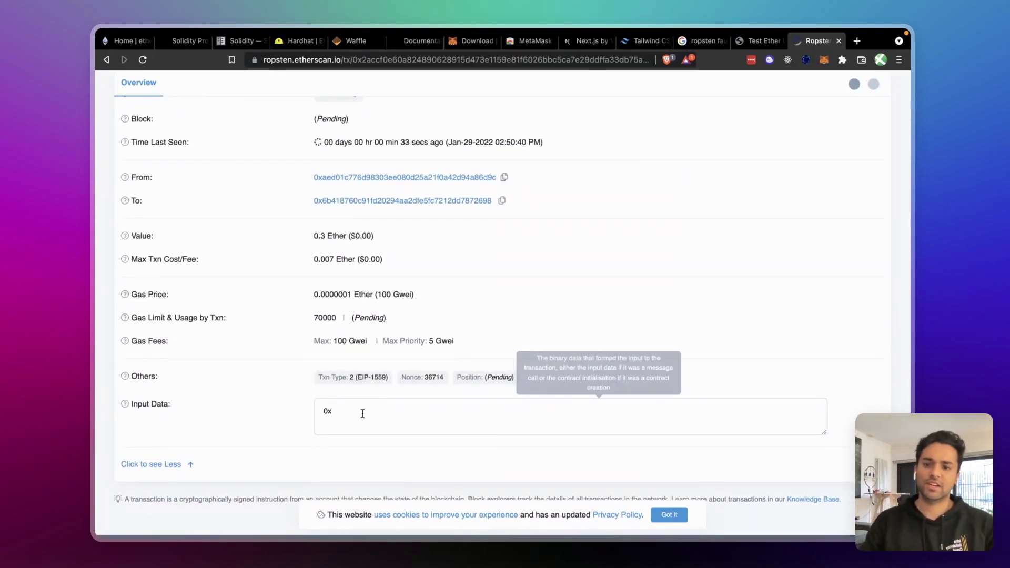
{"action": "scroll", "coordinate": [362, 405], "scroll_direction": "down", "scroll_amount": 3}
{"action": "scroll", "coordinate": [429, 389], "scroll_direction": "up", "scroll_amount": 10}
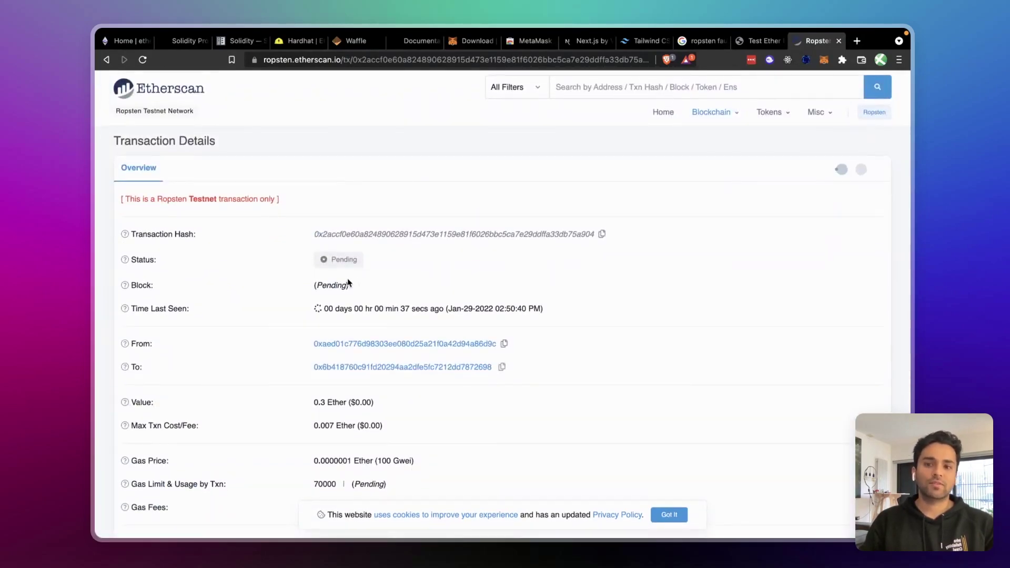
{"action": "left_click", "coordinate": [143, 61]}
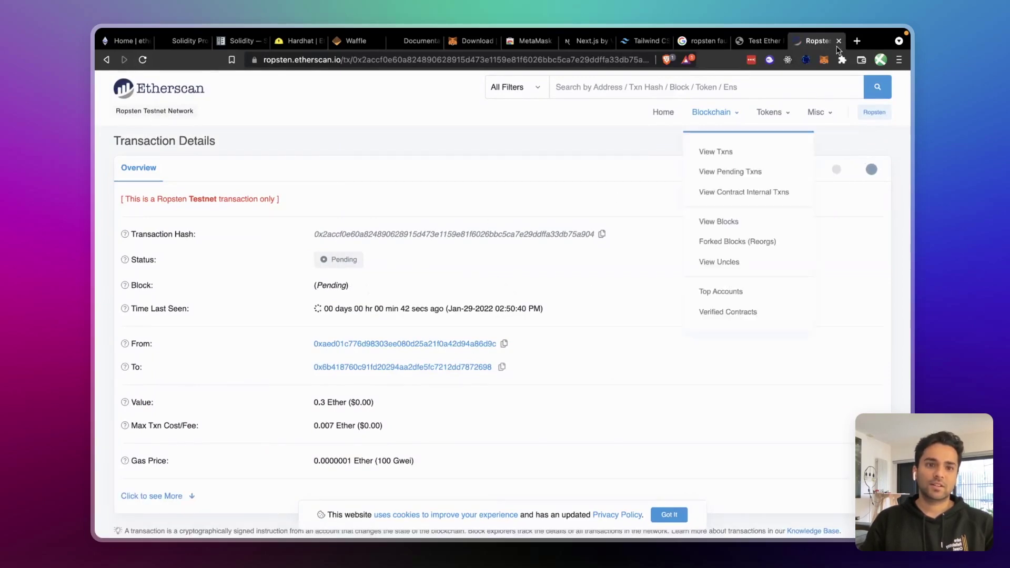
{"action": "left_click", "coordinate": [824, 60]}
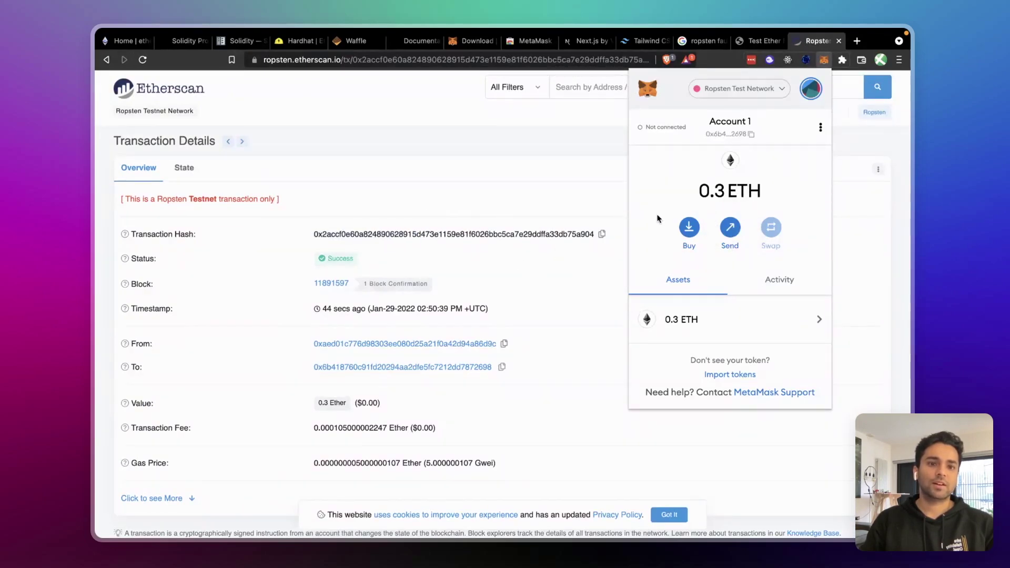
{"action": "left_click_drag", "start_coordinate": [700, 192], "coordinate": [743, 192]}
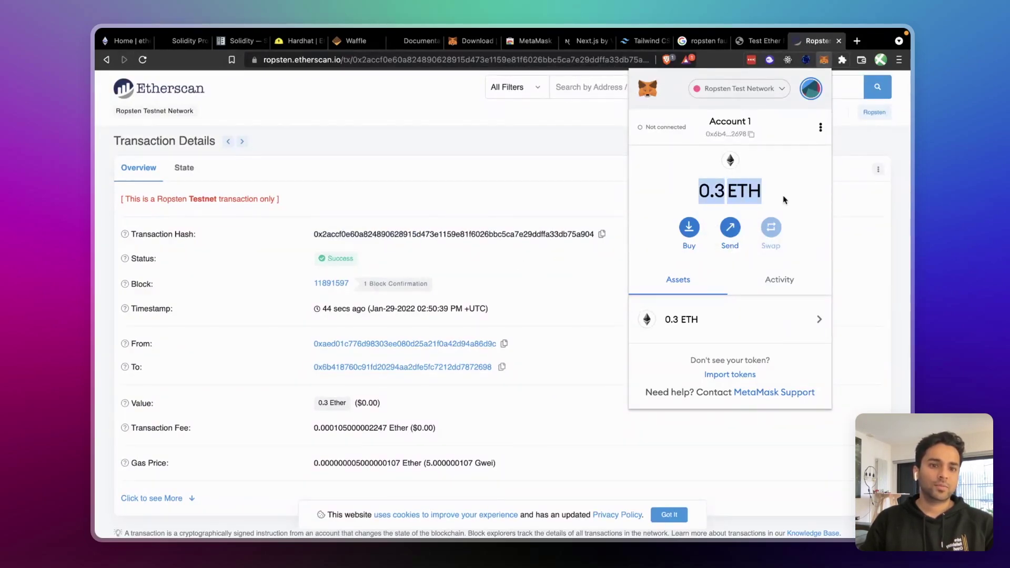
{"action": "left_click", "coordinate": [649, 258]}
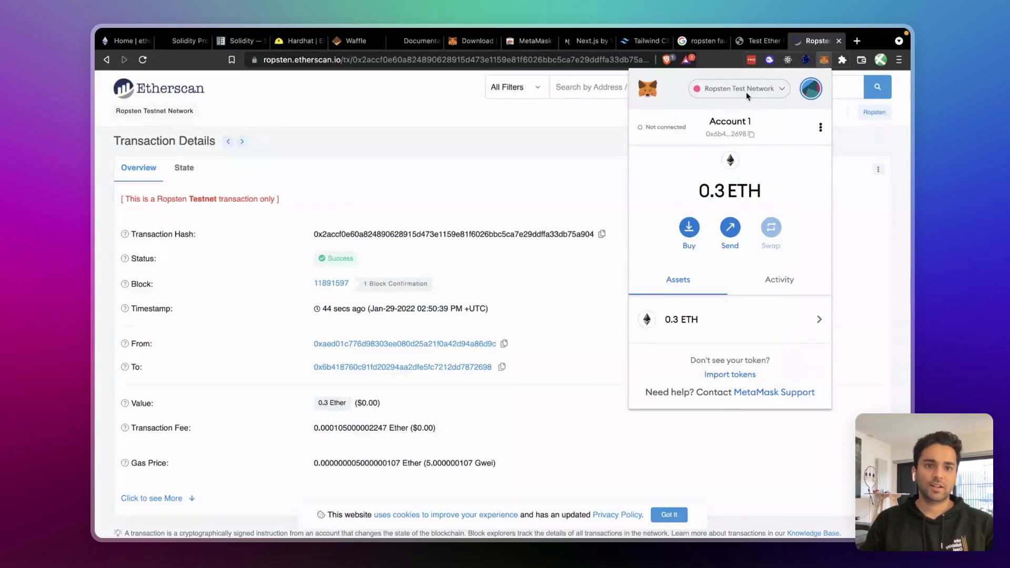
- Close the MetaMask Test Ether faucet tab and scroll through the ropsten faucet search results
{"action": "left_click", "coordinate": [755, 43]}
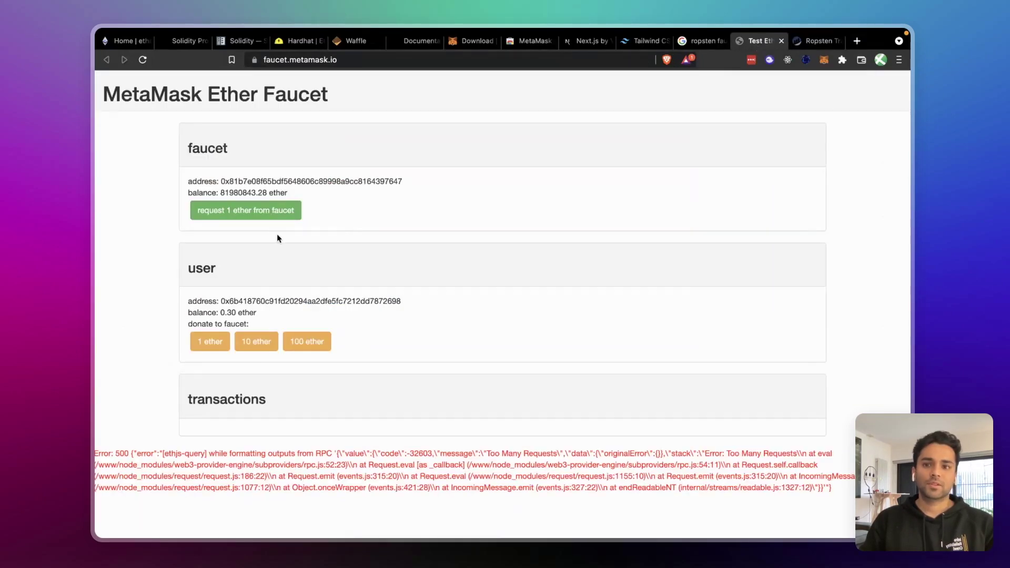
{"action": "left_click", "coordinate": [781, 40]}
{"action": "left_click", "coordinate": [705, 40]}
{"action": "scroll", "coordinate": [266, 405], "scroll_direction": "down", "scroll_amount": 2}
{"action": "scroll", "coordinate": [266, 404], "scroll_direction": "down", "scroll_amount": 5}
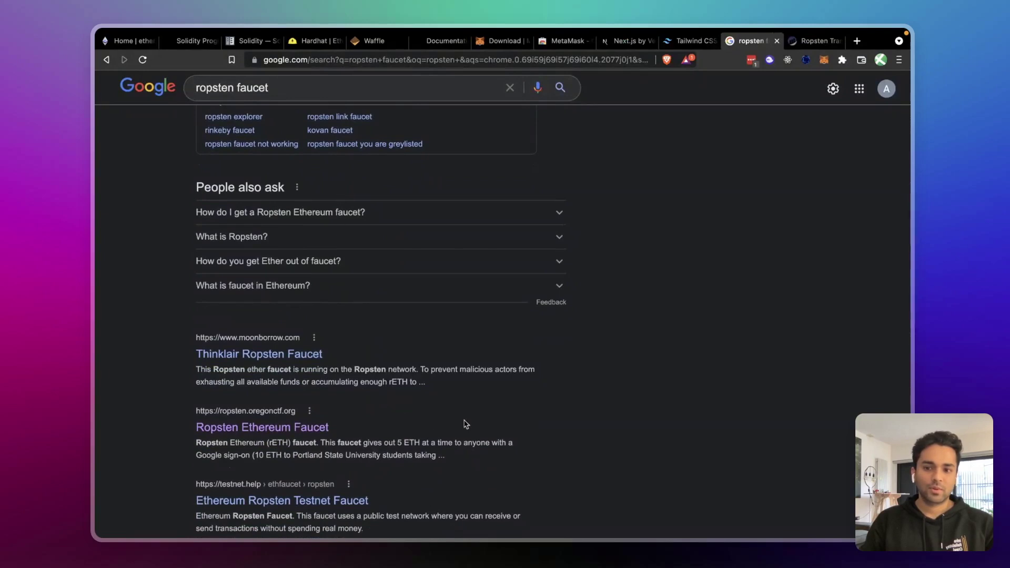
{"action": "scroll", "coordinate": [464, 421], "scroll_direction": "down", "scroll_amount": 1}
{"action": "scroll", "coordinate": [534, 363], "scroll_direction": "up", "scroll_amount": 3}
{"action": "scroll", "coordinate": [533, 363], "scroll_direction": "up", "scroll_amount": 3}
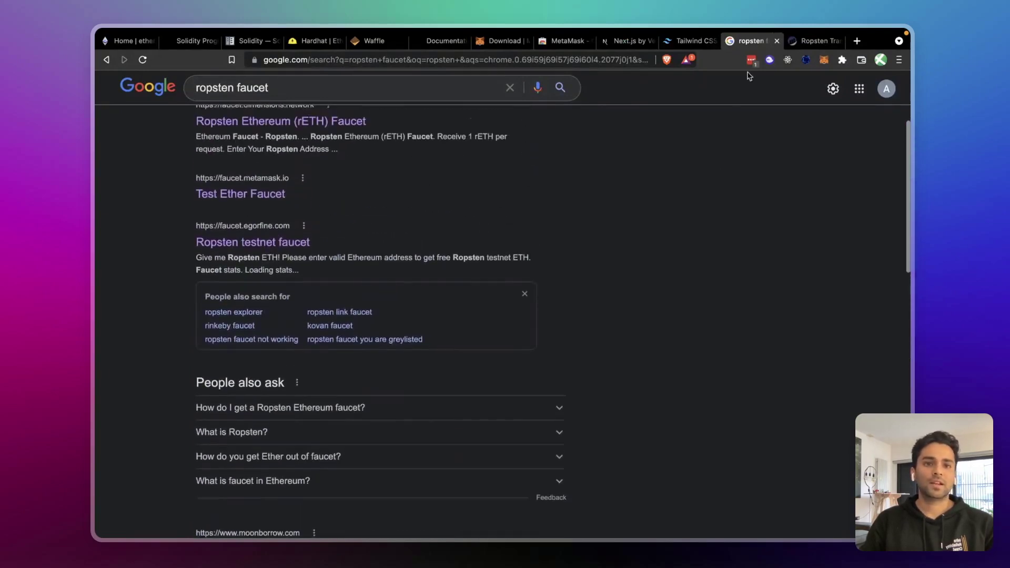
- Return to the Etherscan transaction details after briefly viewing the Solidity site
{"action": "left_click", "coordinate": [812, 41]}
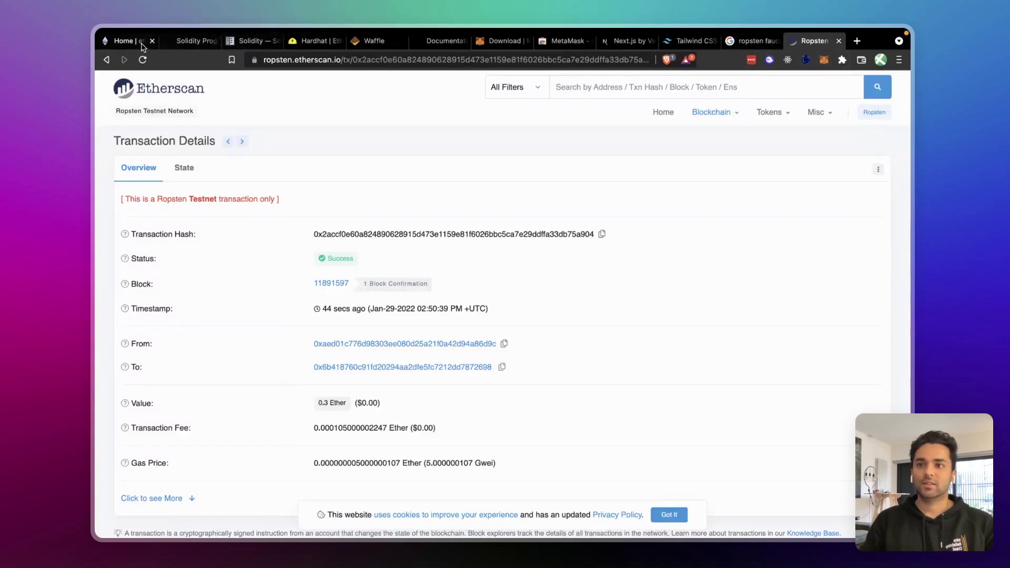
{"action": "left_click", "coordinate": [195, 47]}
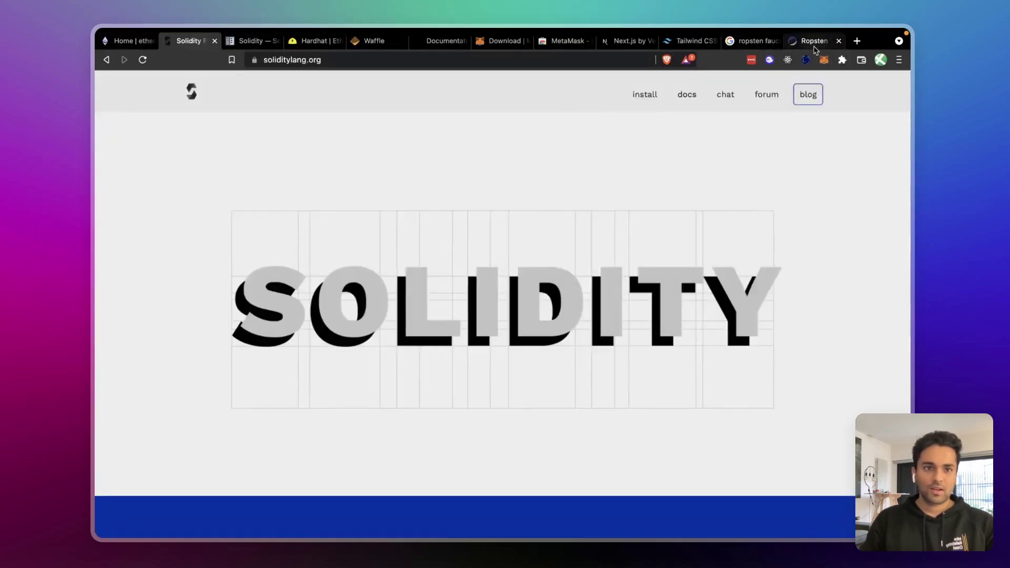
{"action": "left_click", "coordinate": [836, 38]}
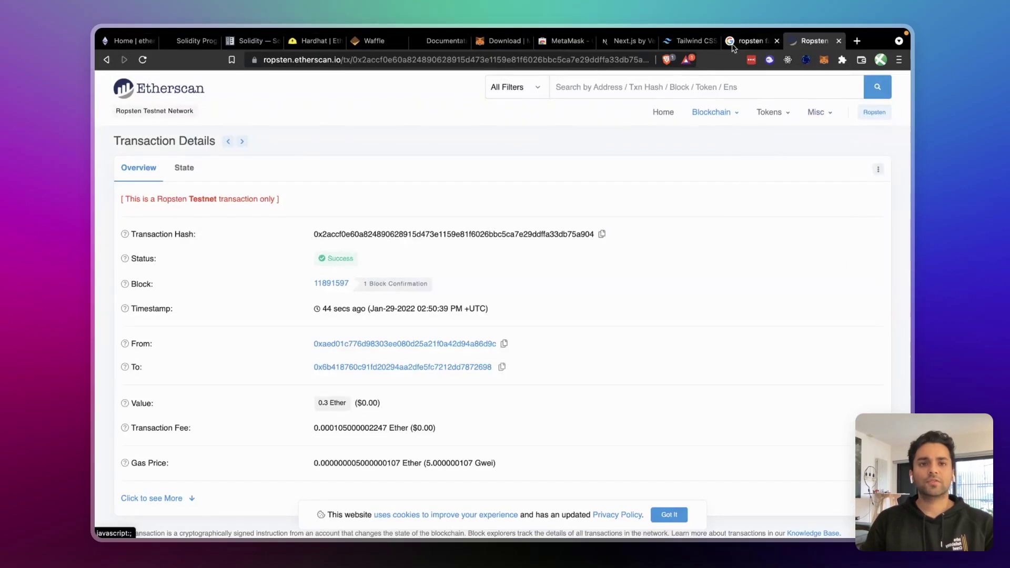
- Reopen MetaMask and verify Account 1 shows 0.3 ETH with Ropsten Test Network selected
{"action": "left_click", "coordinate": [821, 63]}
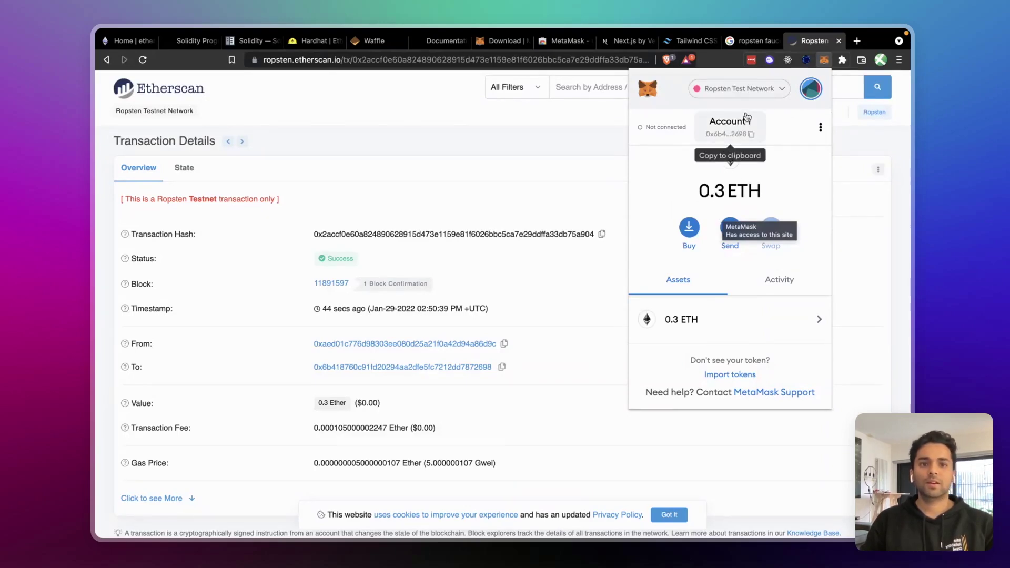
{"action": "left_click", "coordinate": [764, 89]}
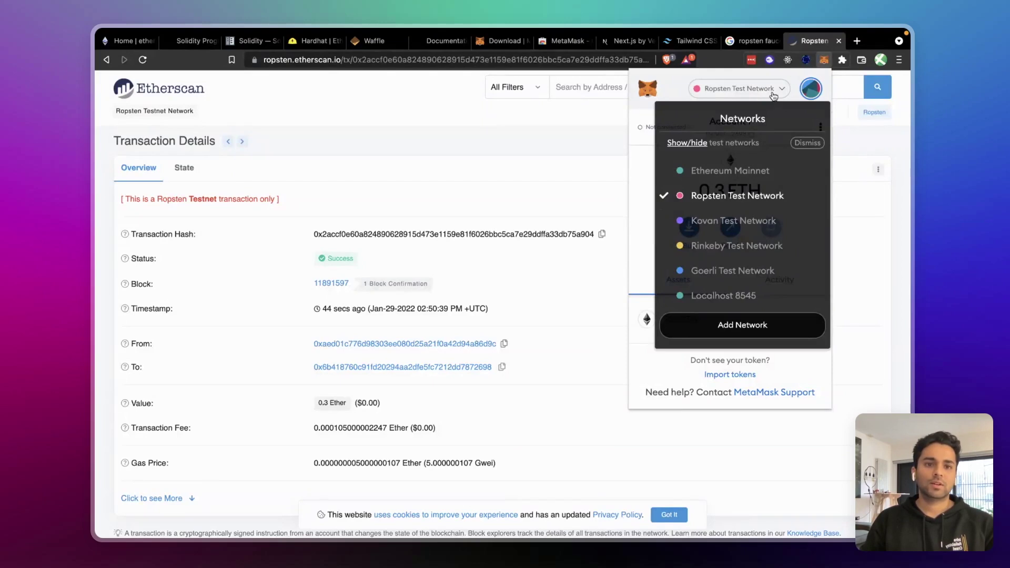
{"action": "left_click", "coordinate": [741, 195]}
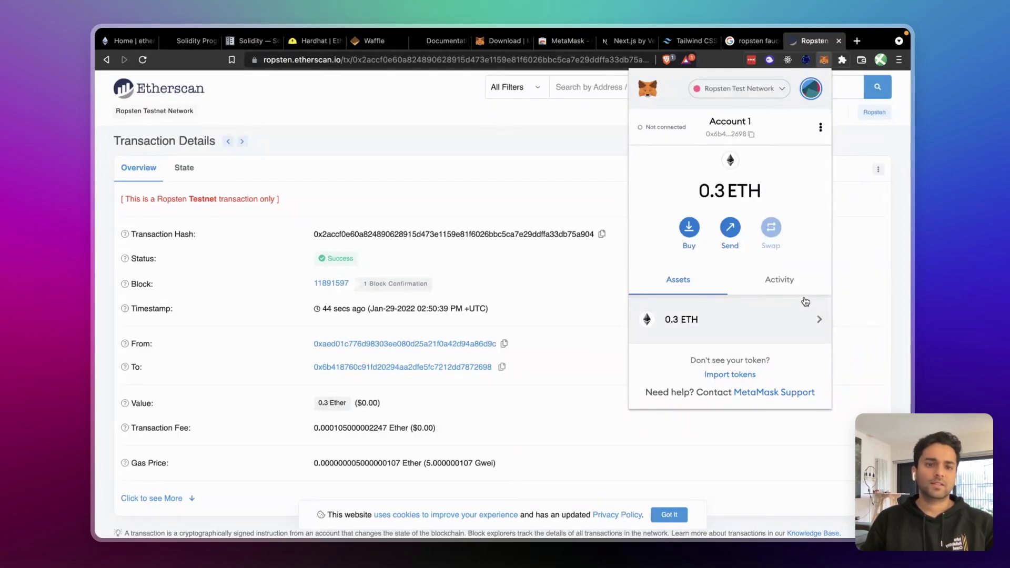